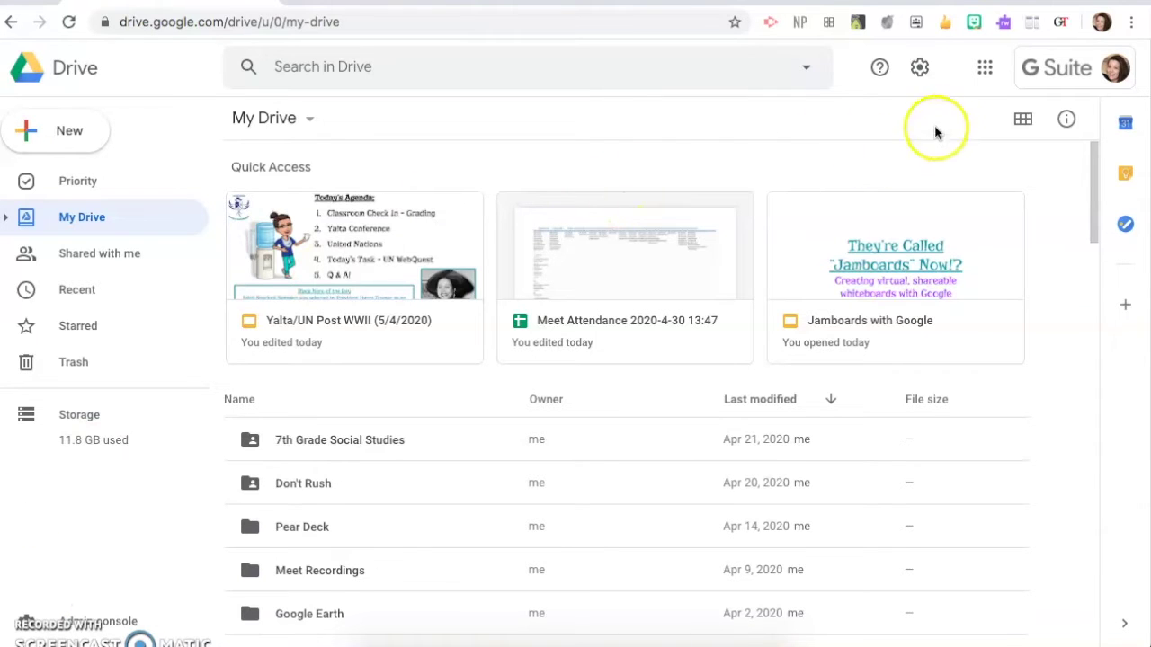
Open Google Jamboard from the Google apps available in Drive
{"action": "left_click", "coordinate": [984, 67]}
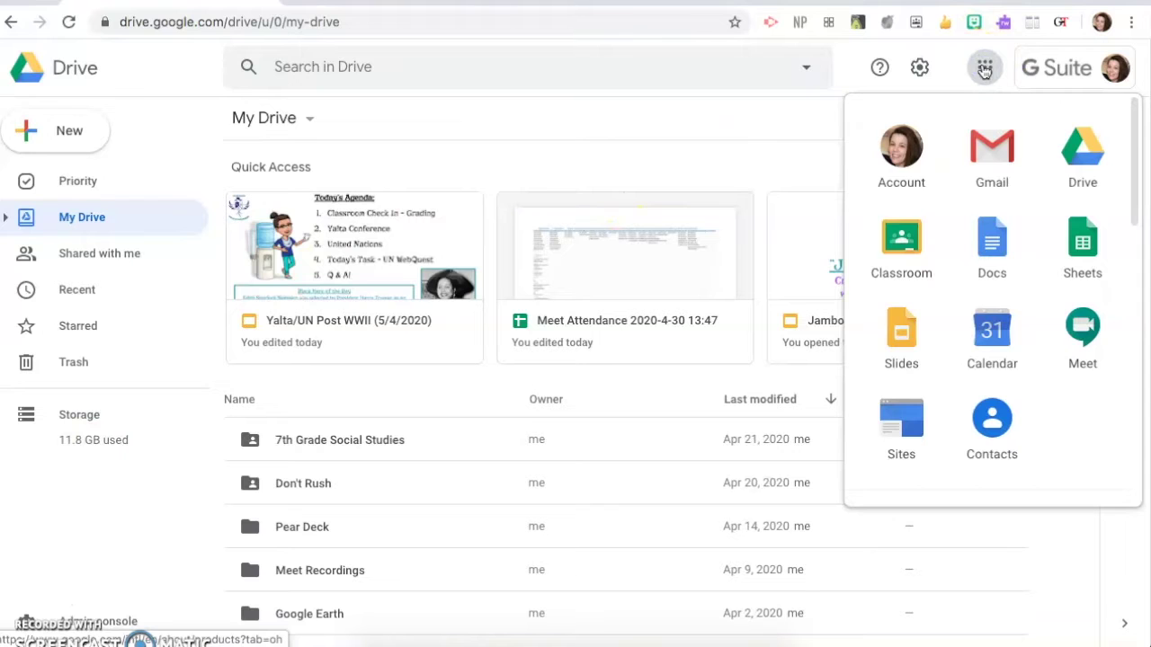
{"action": "scroll", "coordinate": [1043, 206], "scroll_direction": "down", "scroll_amount": 4}
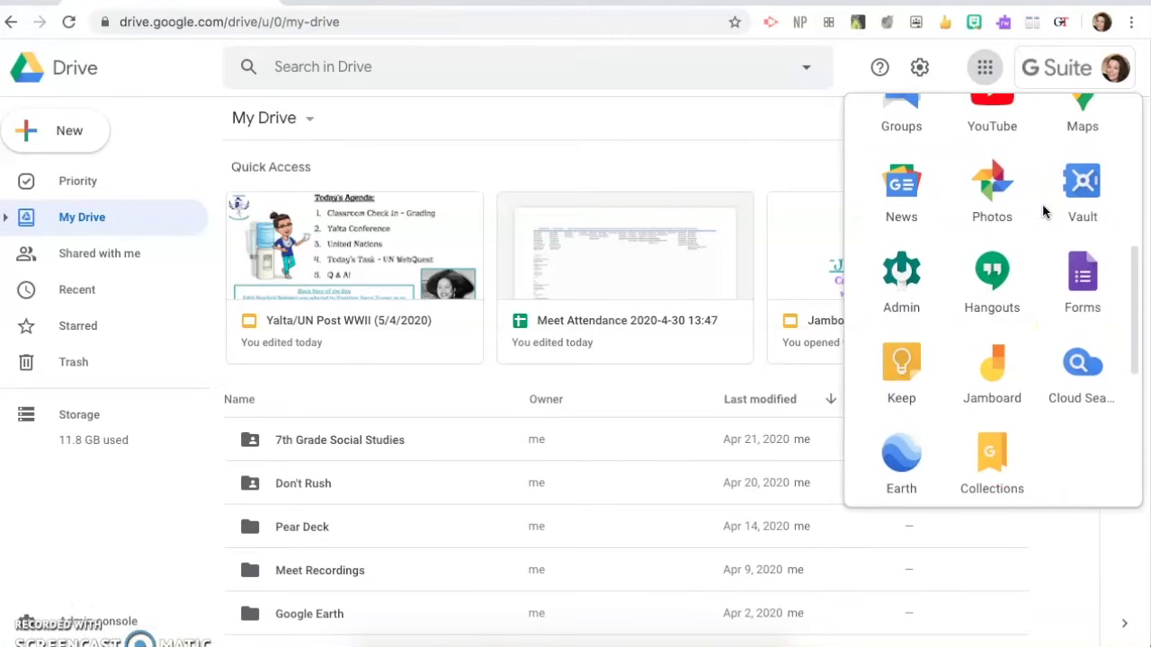
{"action": "left_click", "coordinate": [996, 343]}
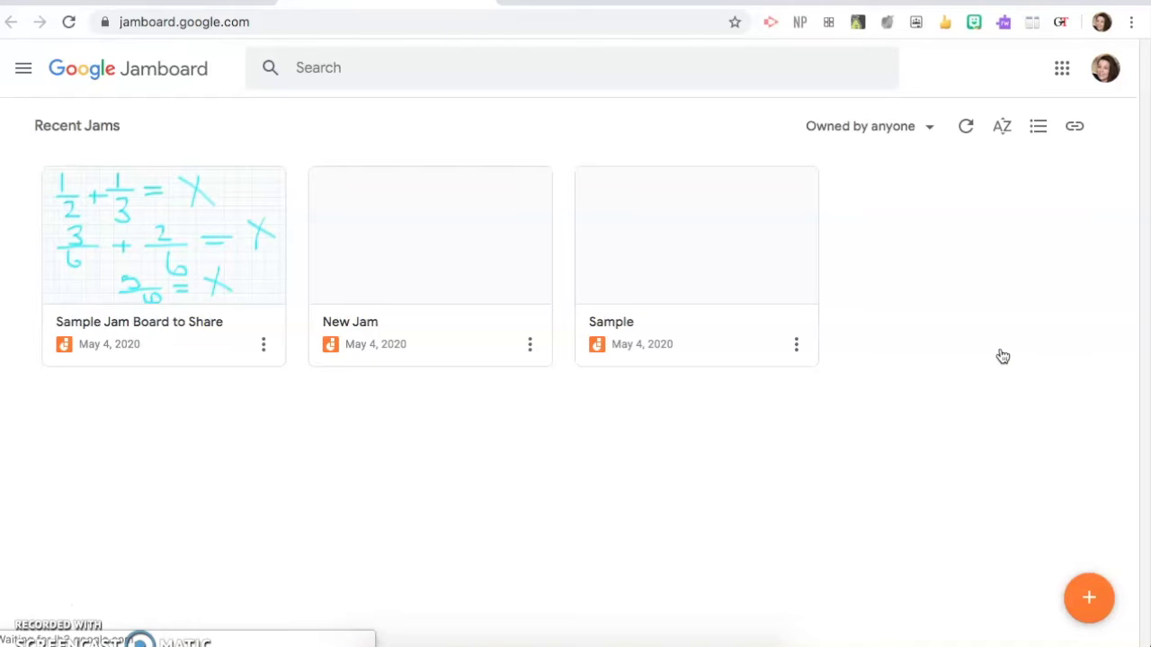
Return to Google Drive and look for Jamboard files among the shared files and in My Drive
{"action": "left_click", "coordinate": [203, 3]}
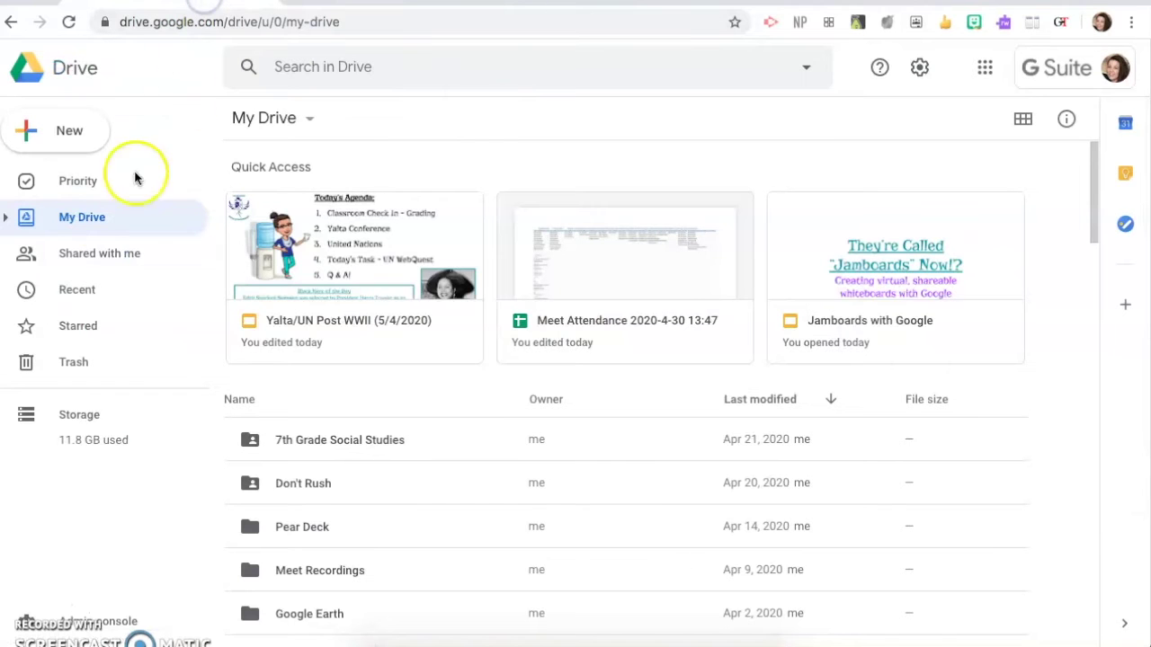
{"action": "left_click", "coordinate": [81, 261]}
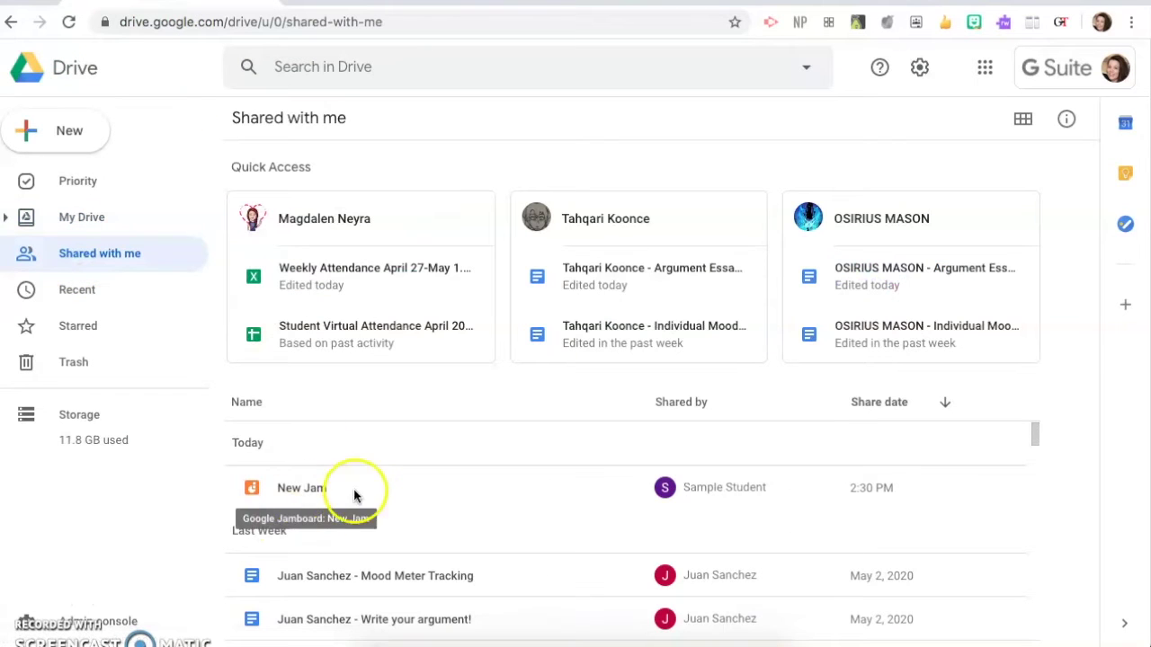
{"action": "left_click", "coordinate": [117, 216]}
{"action": "scroll", "coordinate": [377, 393], "scroll_direction": "down", "scroll_amount": 10}
{"action": "scroll", "coordinate": [383, 404], "scroll_direction": "down", "scroll_amount": 5}
{"action": "scroll", "coordinate": [380, 403], "scroll_direction": "up", "scroll_amount": 3}
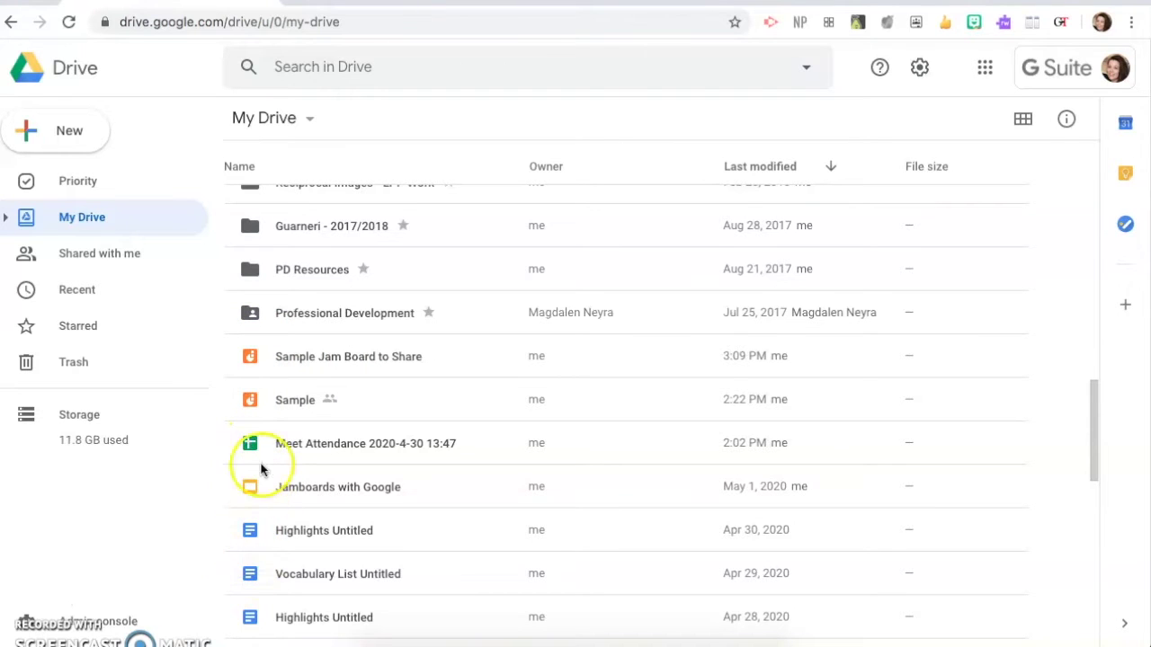
{"action": "scroll", "coordinate": [306, 373], "scroll_direction": "up", "scroll_amount": 10}
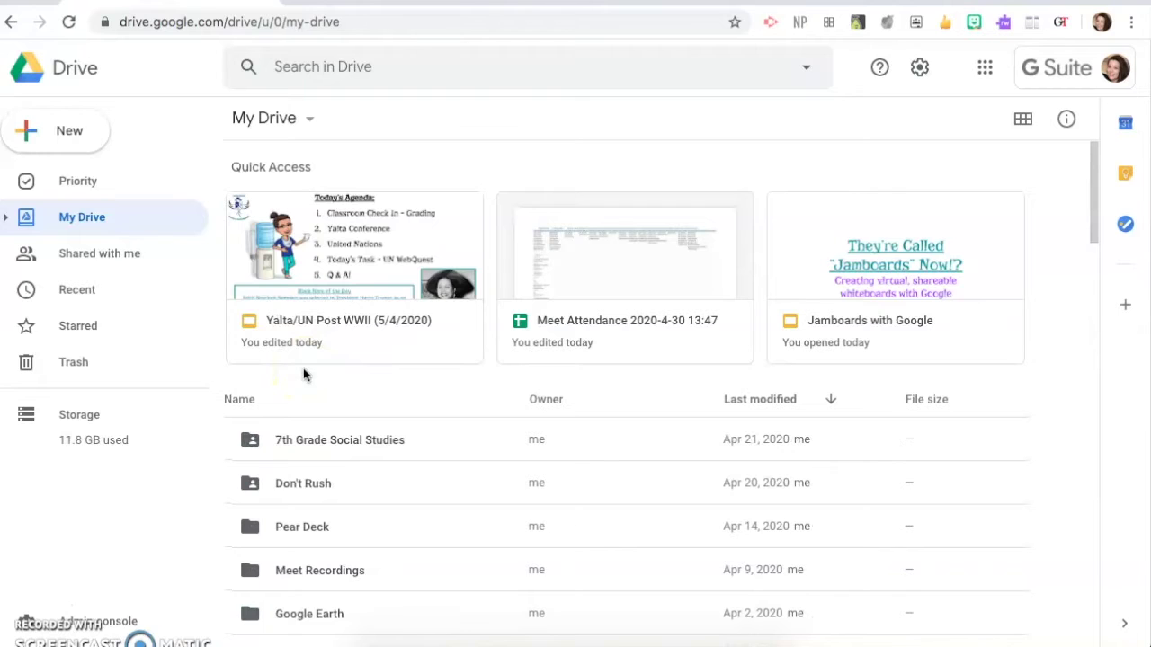
Go back to Jamboard, open "Sample Jam Board to Share", and add the sample student account as an invitee in its sharing settings
{"action": "left_click", "coordinate": [405, 5]}
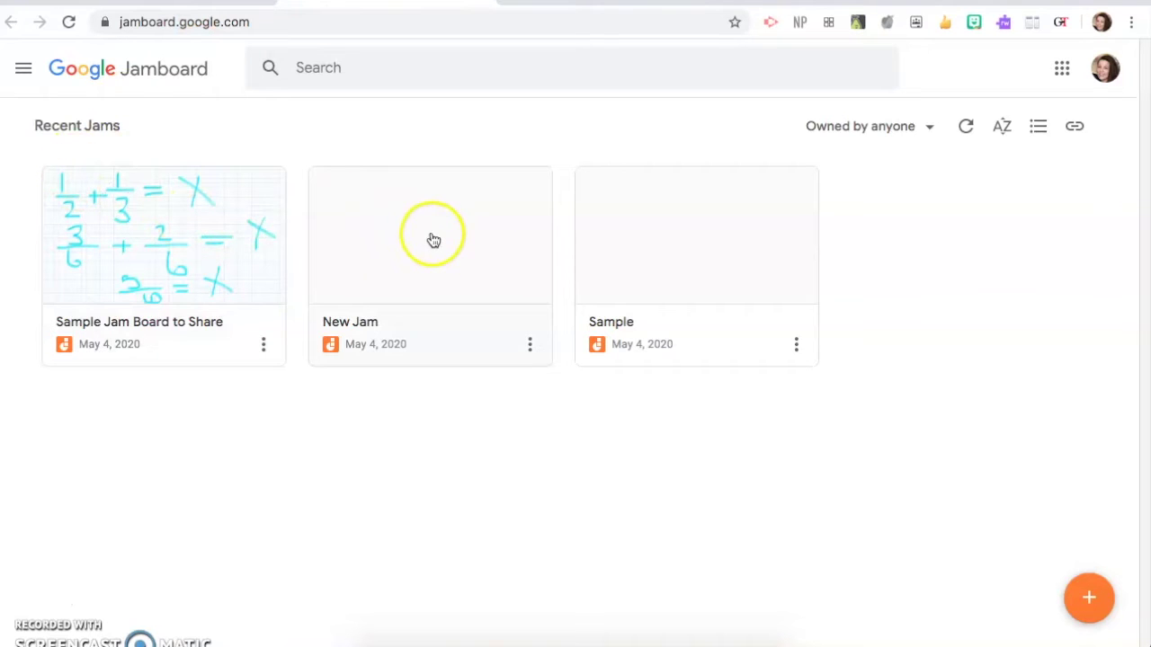
{"action": "left_click", "coordinate": [162, 254]}
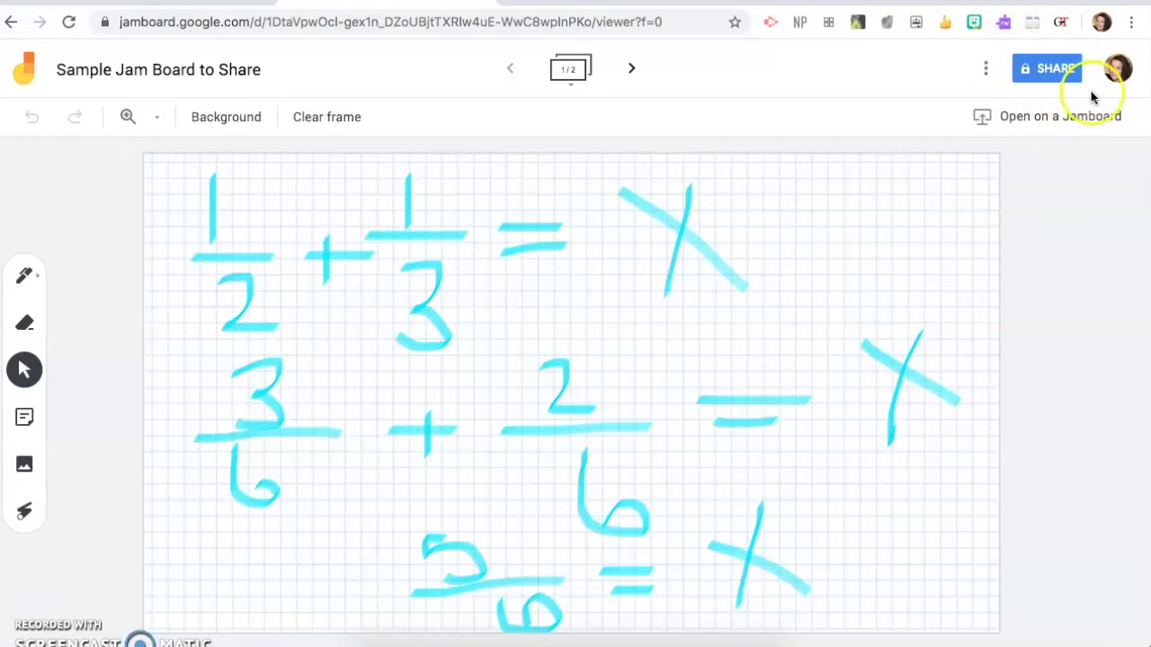
{"action": "left_click", "coordinate": [1046, 70]}
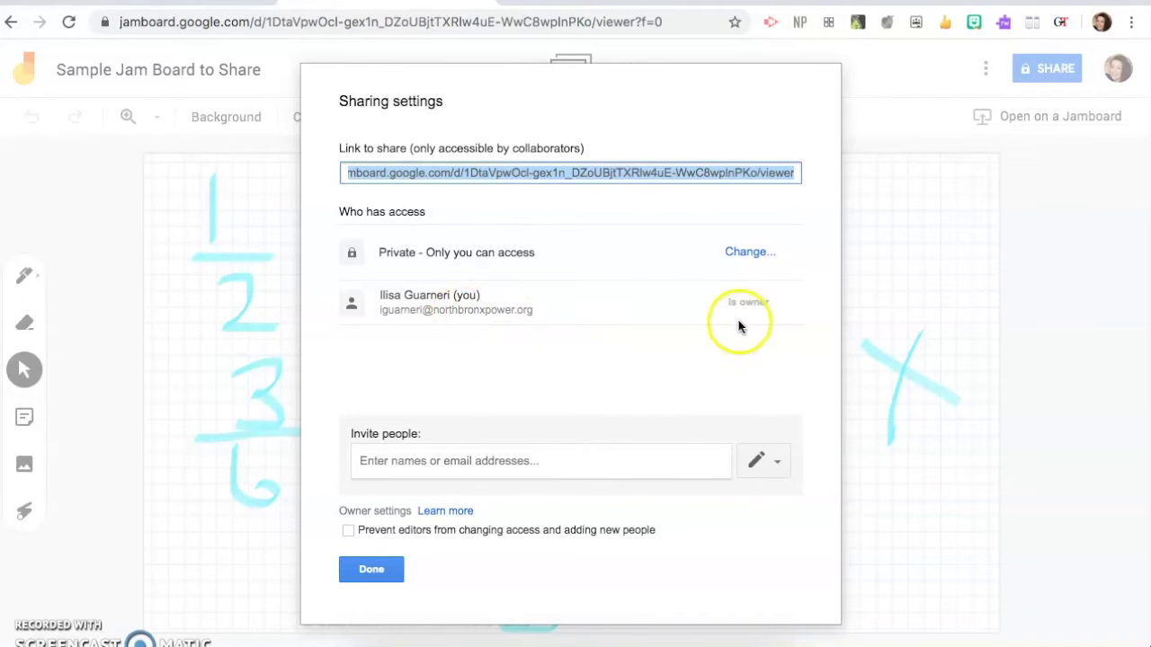
{"action": "left_click", "coordinate": [459, 462]}
{"action": "type", "text": "sample"}
{"action": "left_click", "coordinate": [461, 465]}
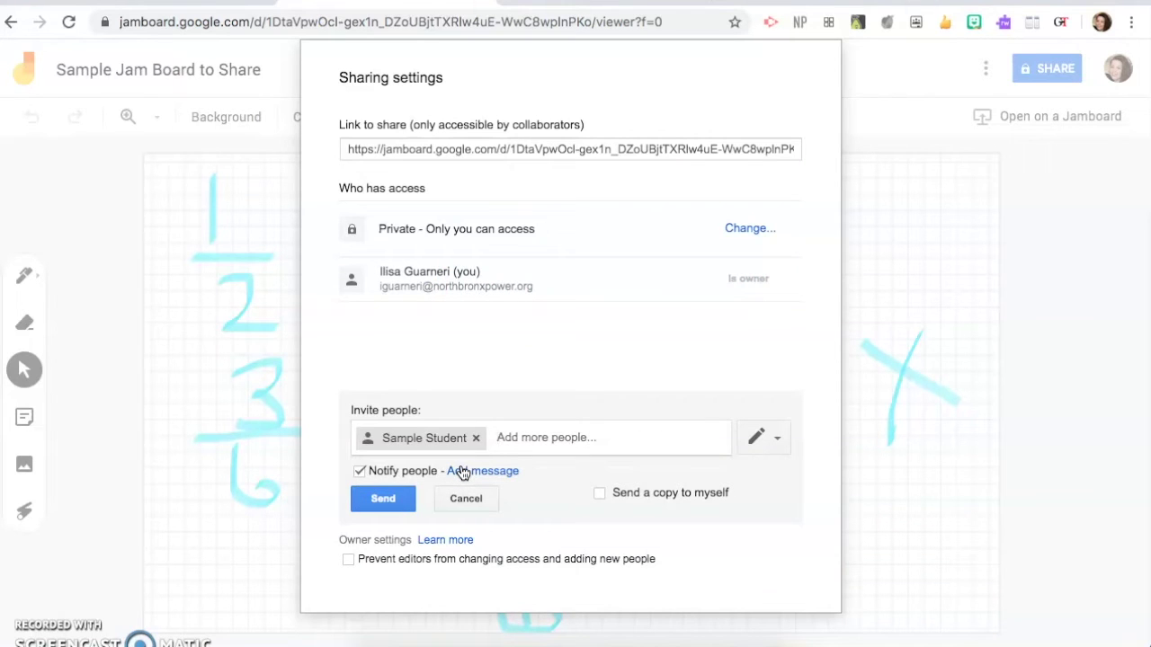
Send the invitation with the Can edit permission and close the sharing settings
{"action": "left_click", "coordinate": [769, 438]}
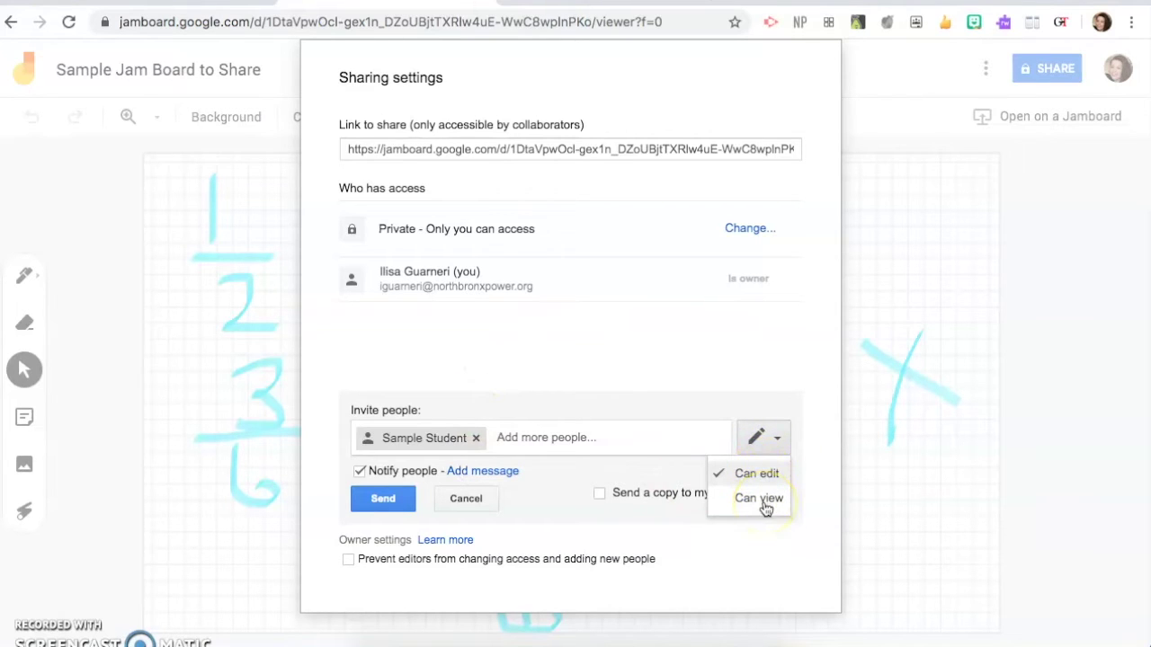
{"action": "left_click", "coordinate": [720, 378]}
{"action": "left_click", "coordinate": [378, 498]}
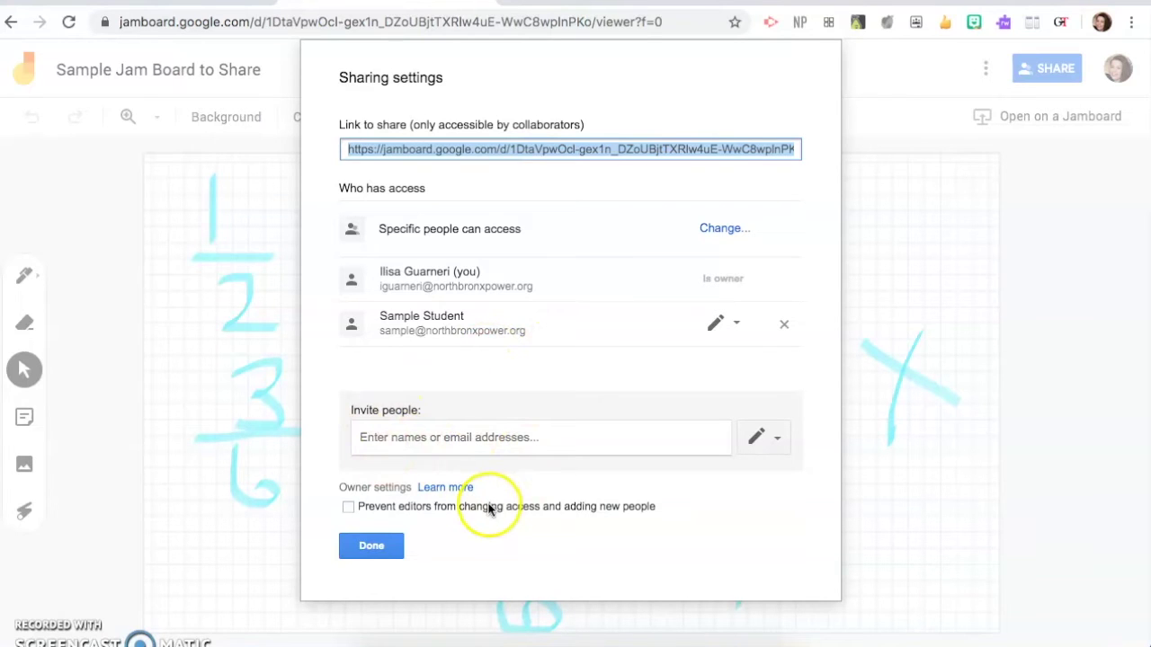
{"action": "left_click", "coordinate": [418, 152]}
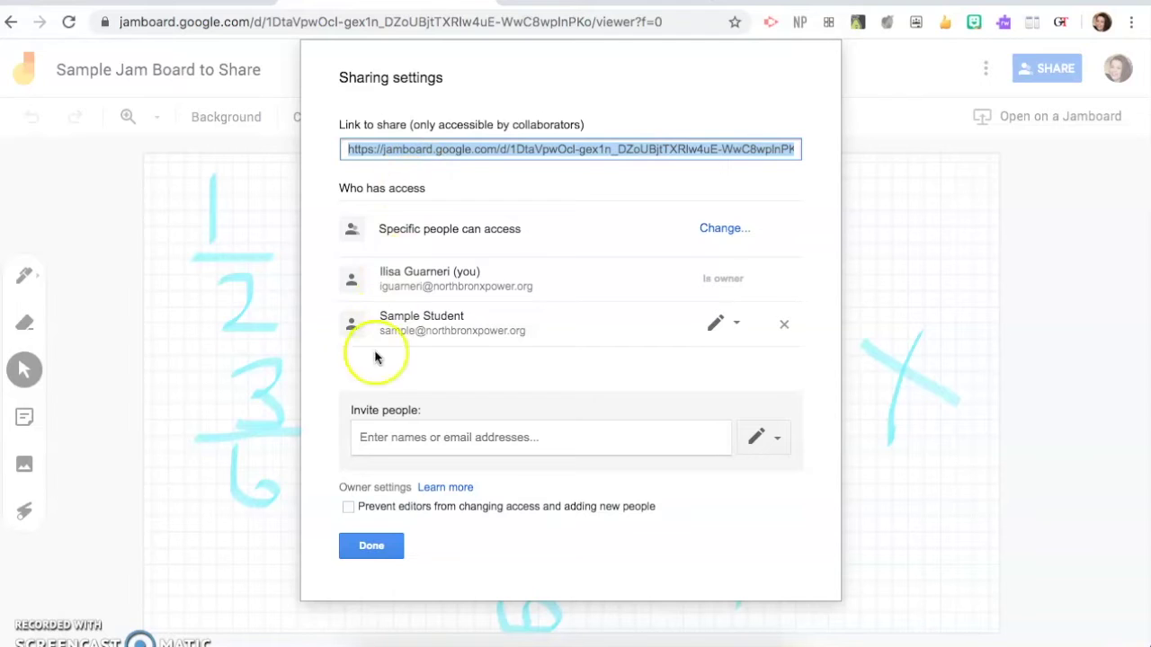
{"action": "left_click", "coordinate": [371, 547]}
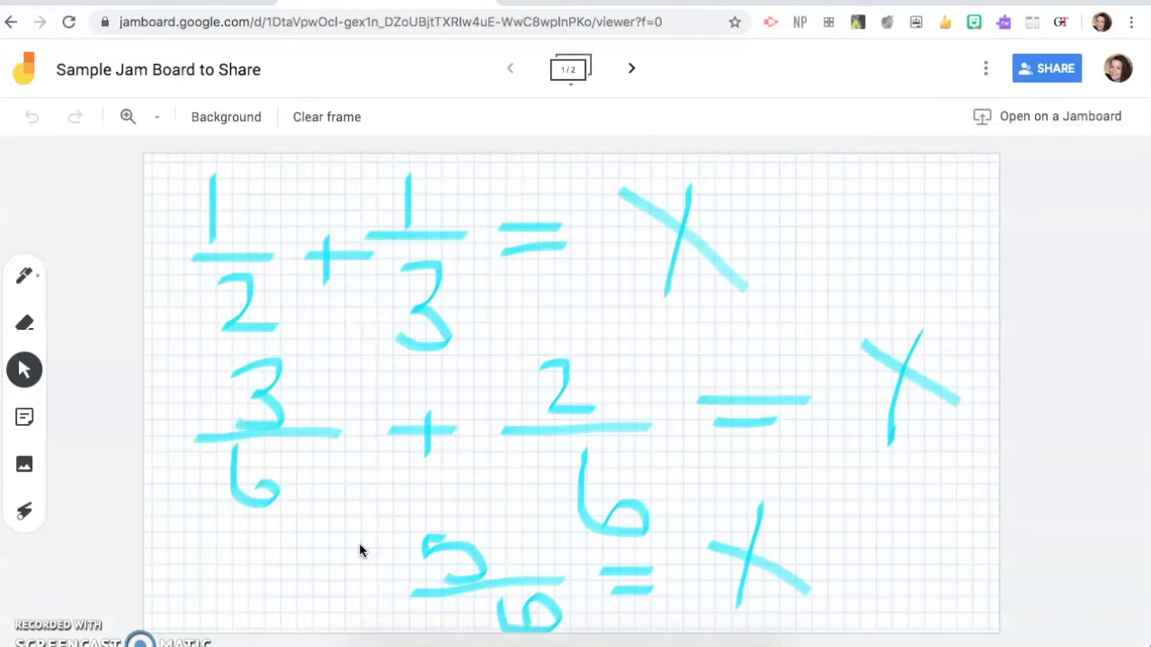
Switch to Google Classroom and start a new assignment in the NBE Social Studies 804 class
{"action": "left_click", "coordinate": [567, 1]}
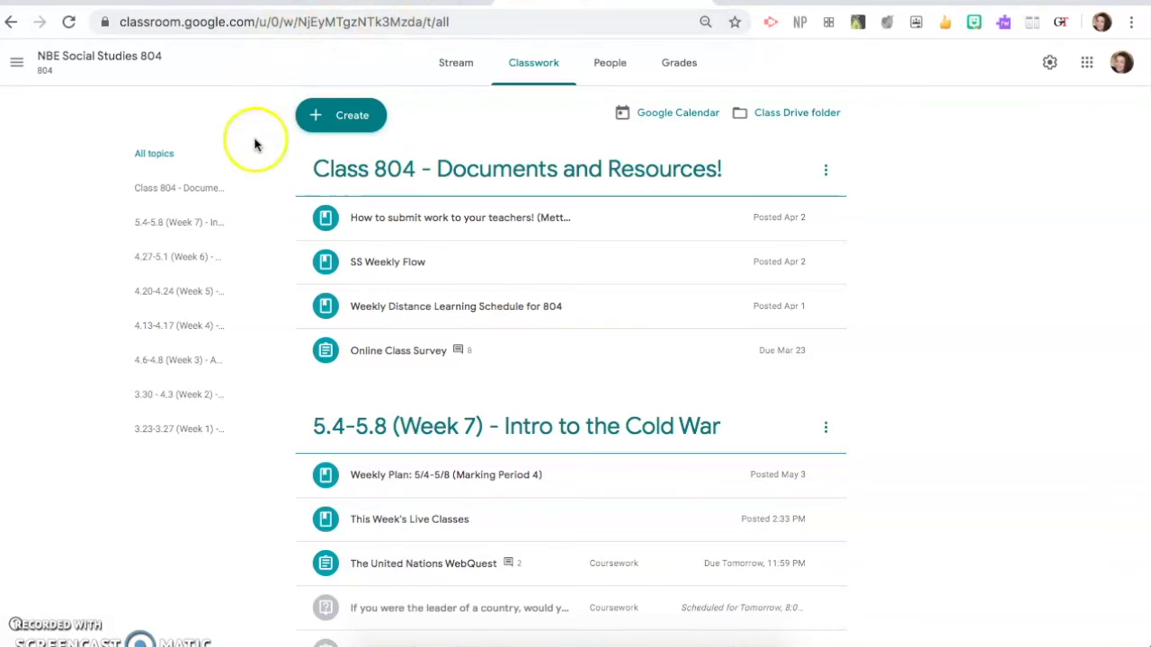
{"action": "left_click", "coordinate": [320, 123]}
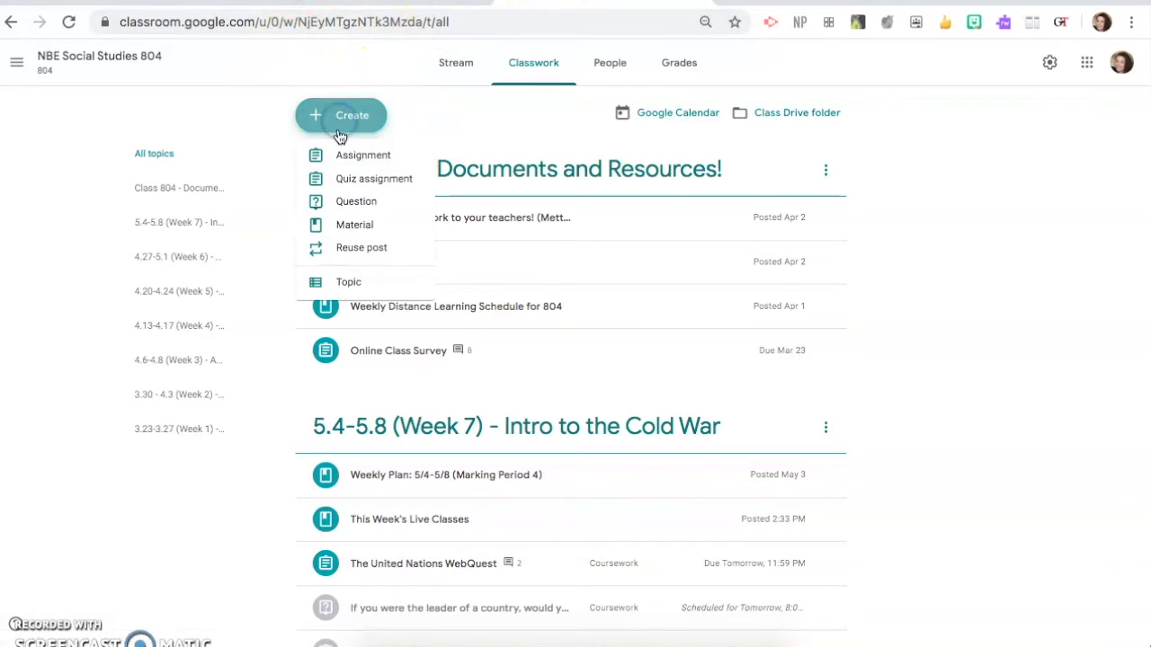
{"action": "left_click", "coordinate": [346, 157]}
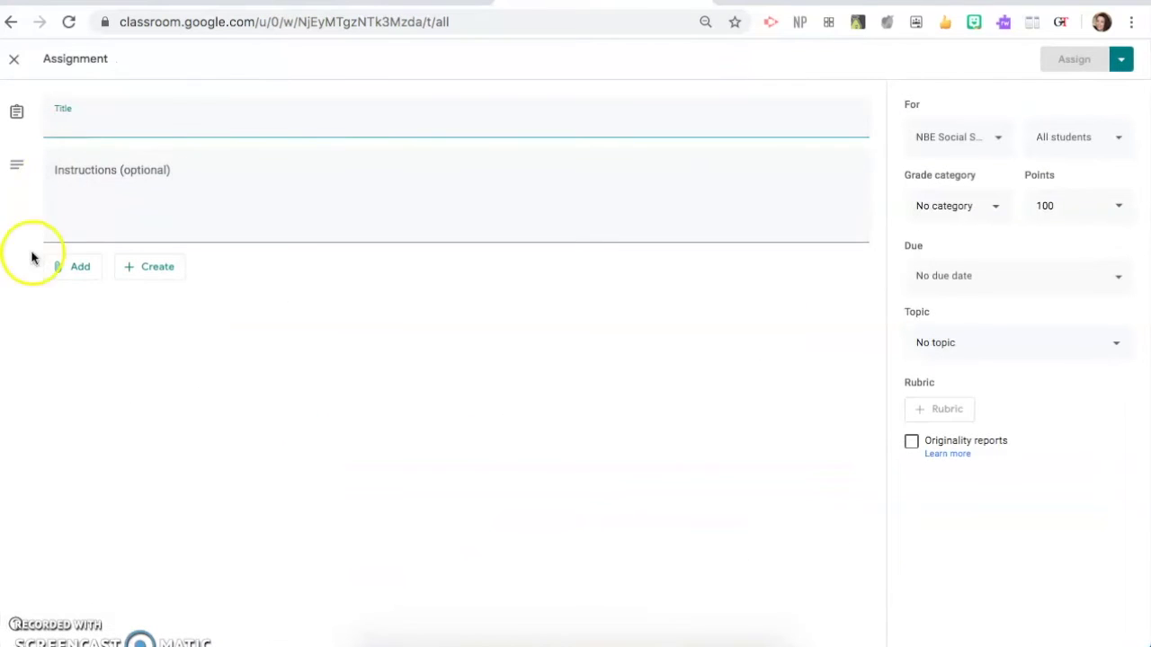
Attach the "Sample Jam Board to Share" file from Google Drive to the assignment
{"action": "left_click", "coordinate": [80, 266]}
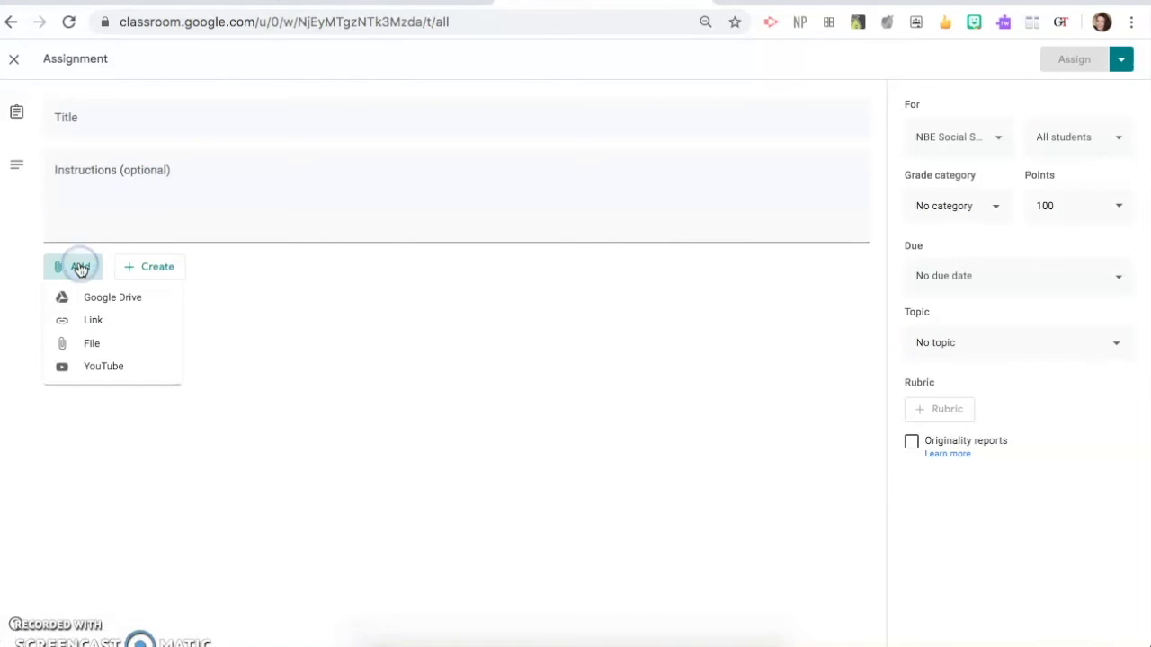
{"action": "left_click", "coordinate": [88, 299]}
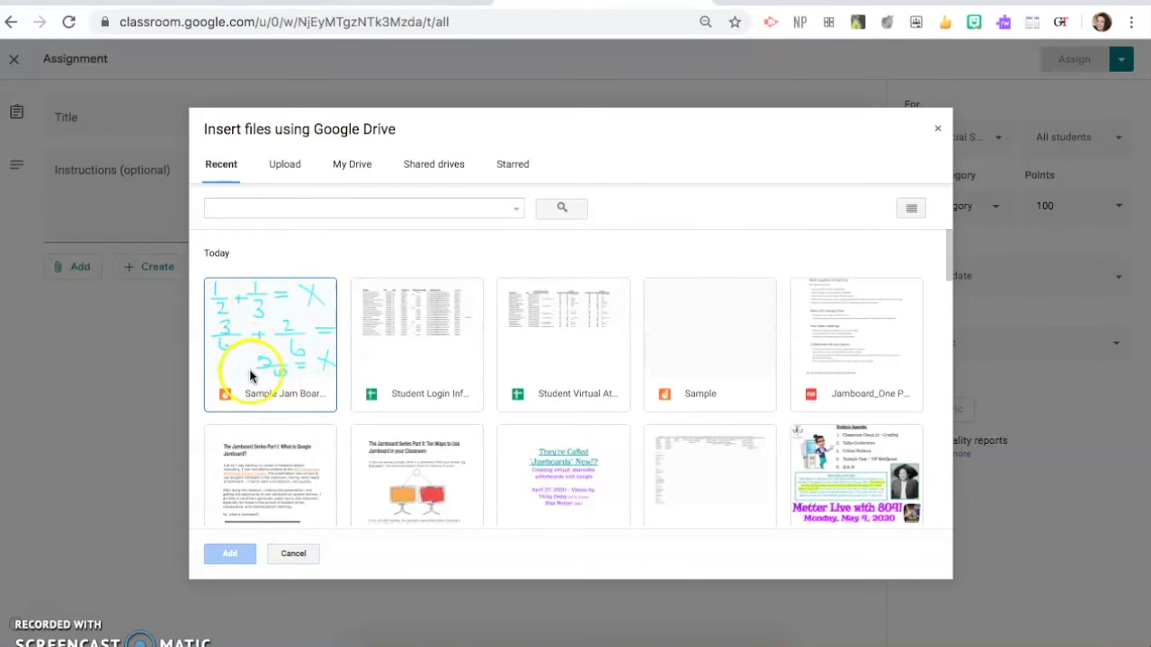
{"action": "left_click", "coordinate": [347, 166]}
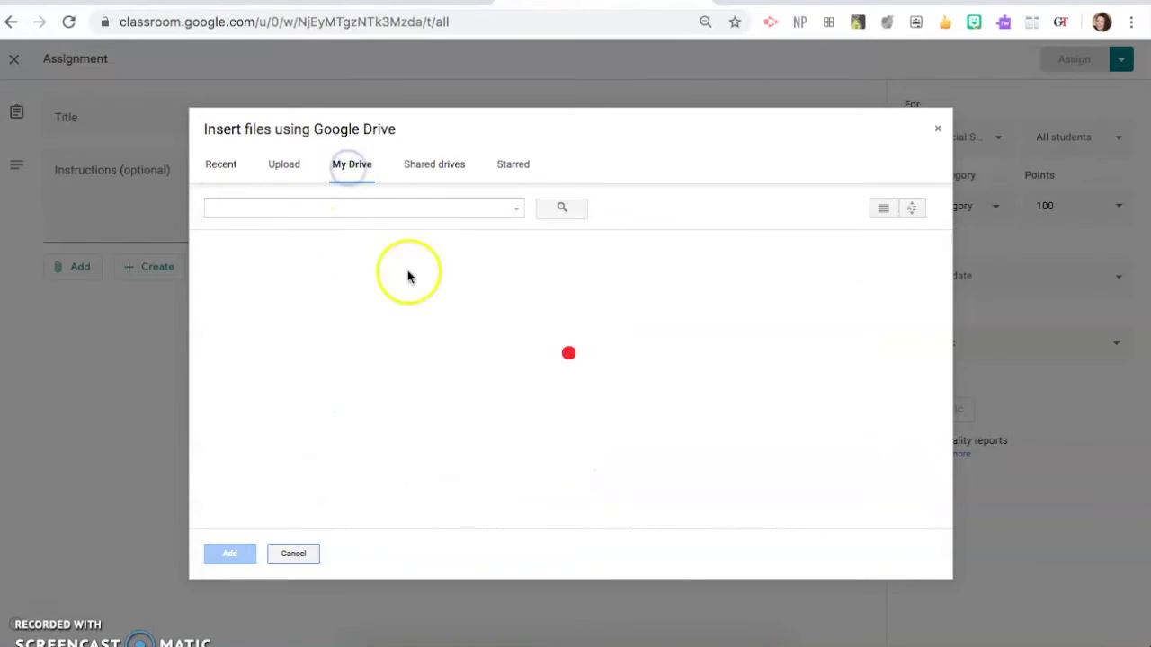
{"action": "scroll", "coordinate": [461, 275], "scroll_direction": "down", "scroll_amount": 5}
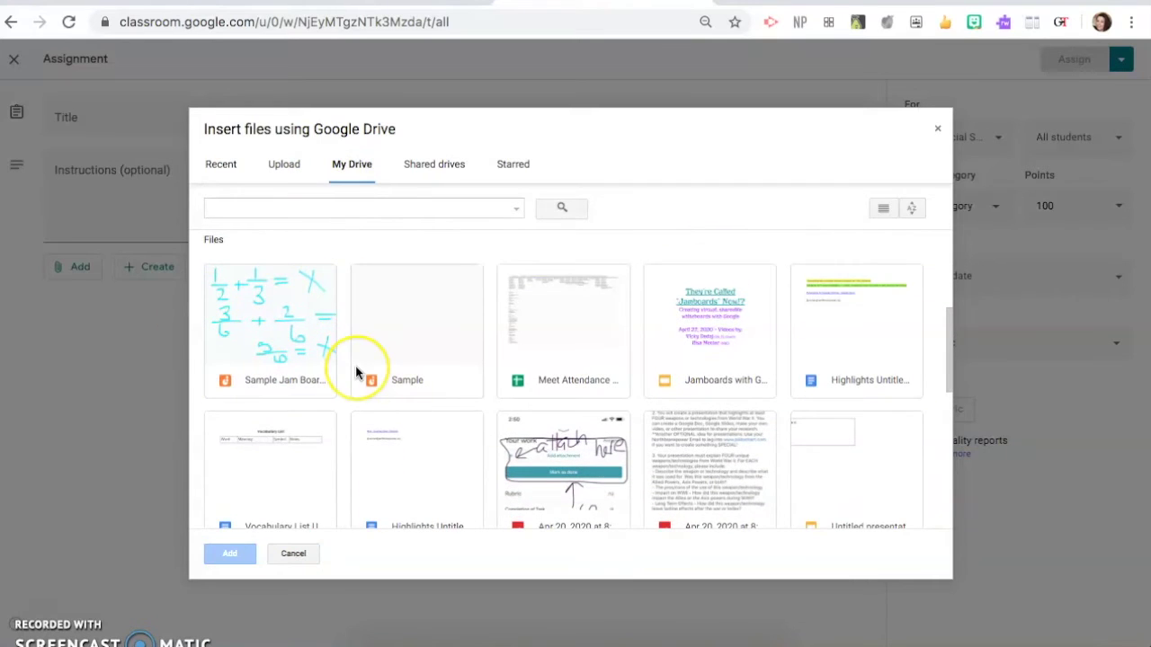
{"action": "scroll", "coordinate": [356, 367], "scroll_direction": "down", "scroll_amount": 2}
{"action": "scroll", "coordinate": [356, 368], "scroll_direction": "down", "scroll_amount": 3}
{"action": "scroll", "coordinate": [357, 369], "scroll_direction": "up", "scroll_amount": 5}
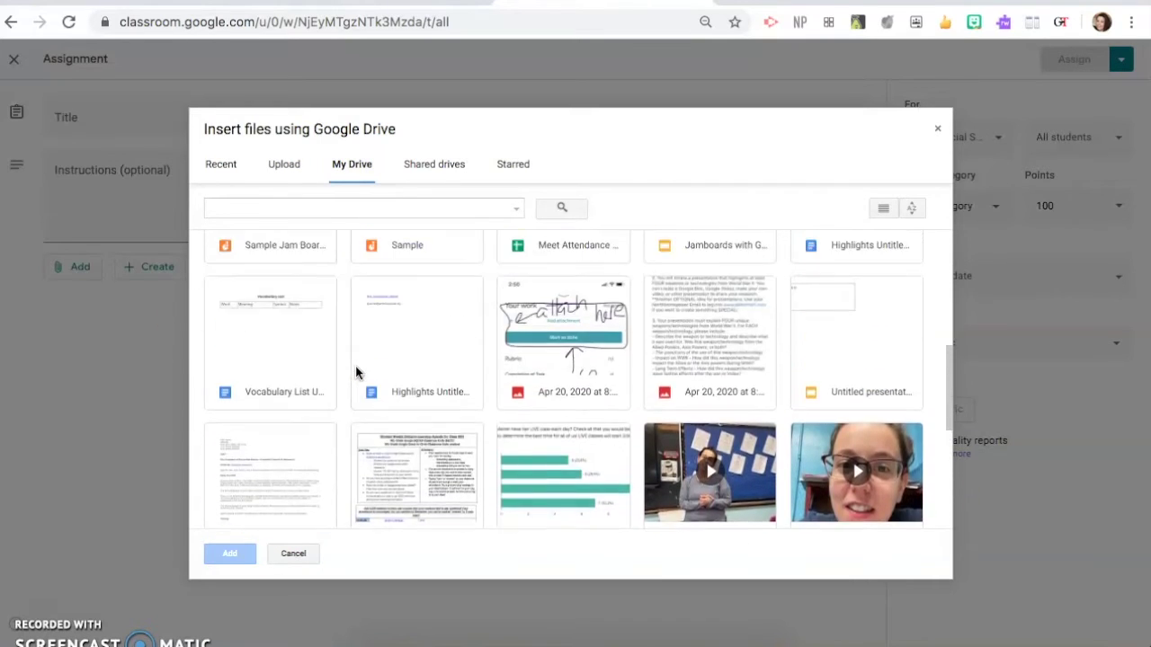
{"action": "scroll", "coordinate": [355, 365], "scroll_direction": "up", "scroll_amount": 3}
{"action": "left_click", "coordinate": [232, 162]}
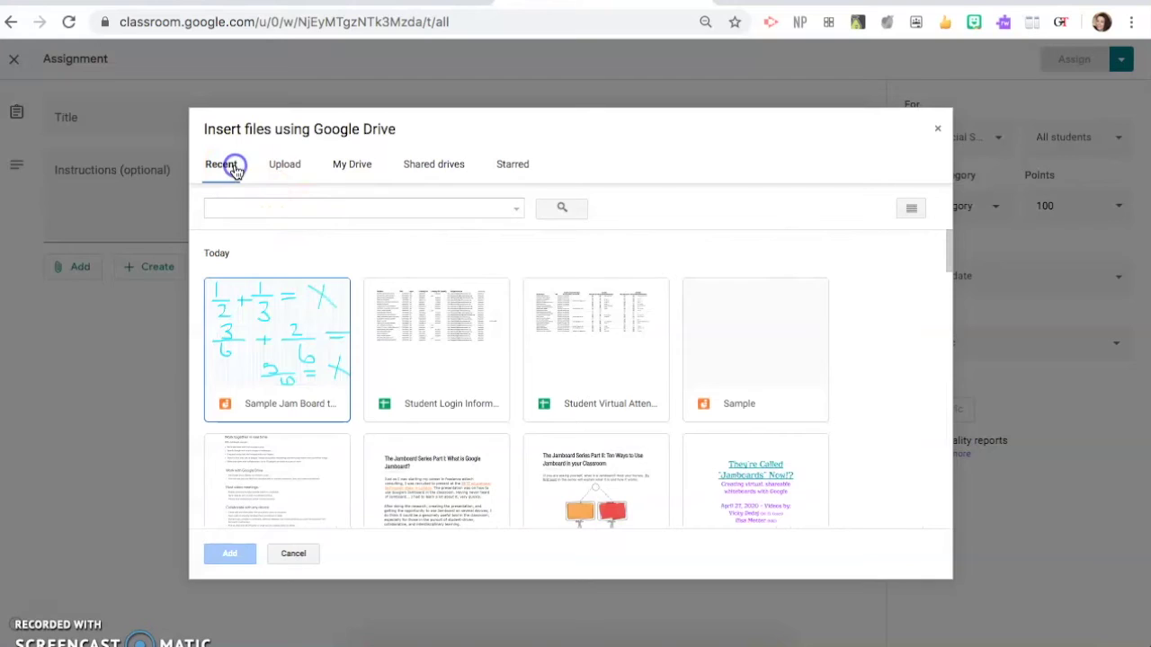
{"action": "double_click", "coordinate": [280, 333]}
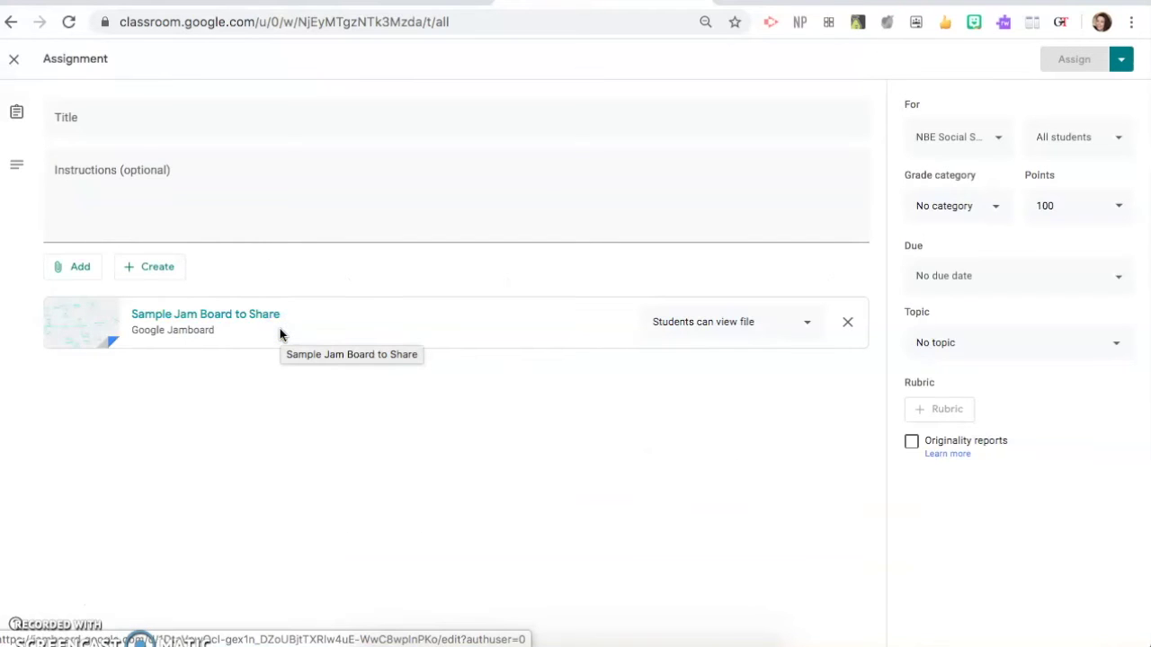
Title the assignment "Jamboard Task" and enter "Instructions - especially when Jamboard is new!" as its instructions
{"action": "left_click", "coordinate": [161, 112]}
{"action": "type", "text": "Jamboard TY"}
{"action": "type", "text": "sk"}
{"action": "key", "text": "Tab"}
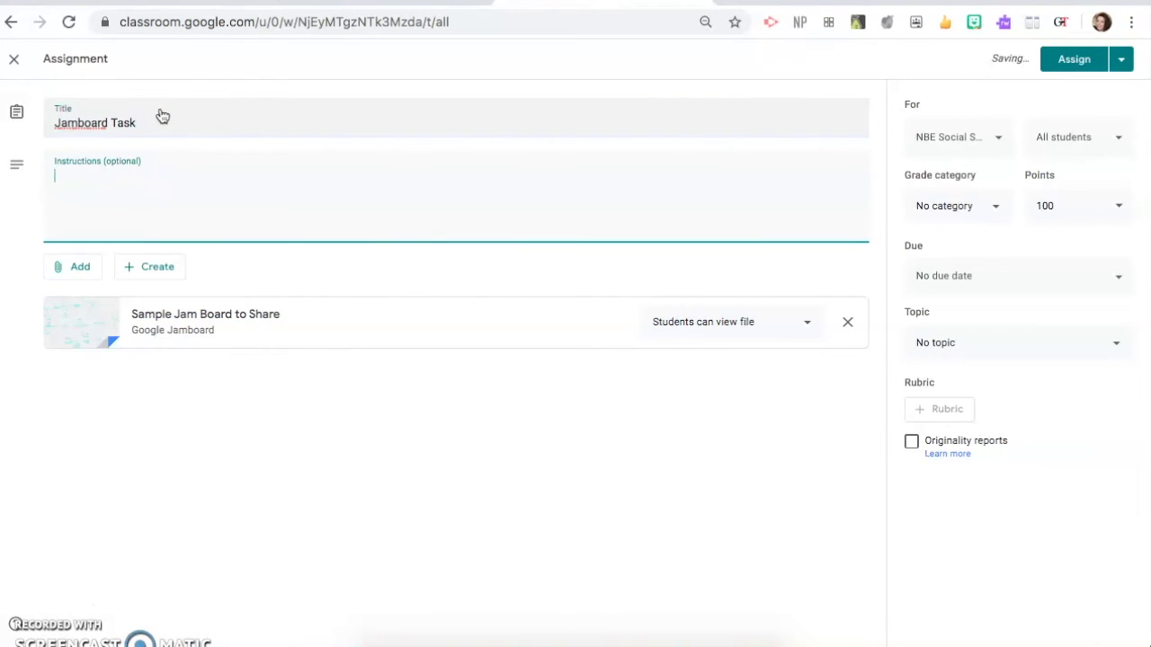
{"action": "type", "text": "Instructio"}
{"action": "type", "text": "ns - especially when"}
{"action": "type", "text": " Jam"}
{"action": "key", "text": "BackSpace"}
{"action": "type", "text": "amboard is new!"}
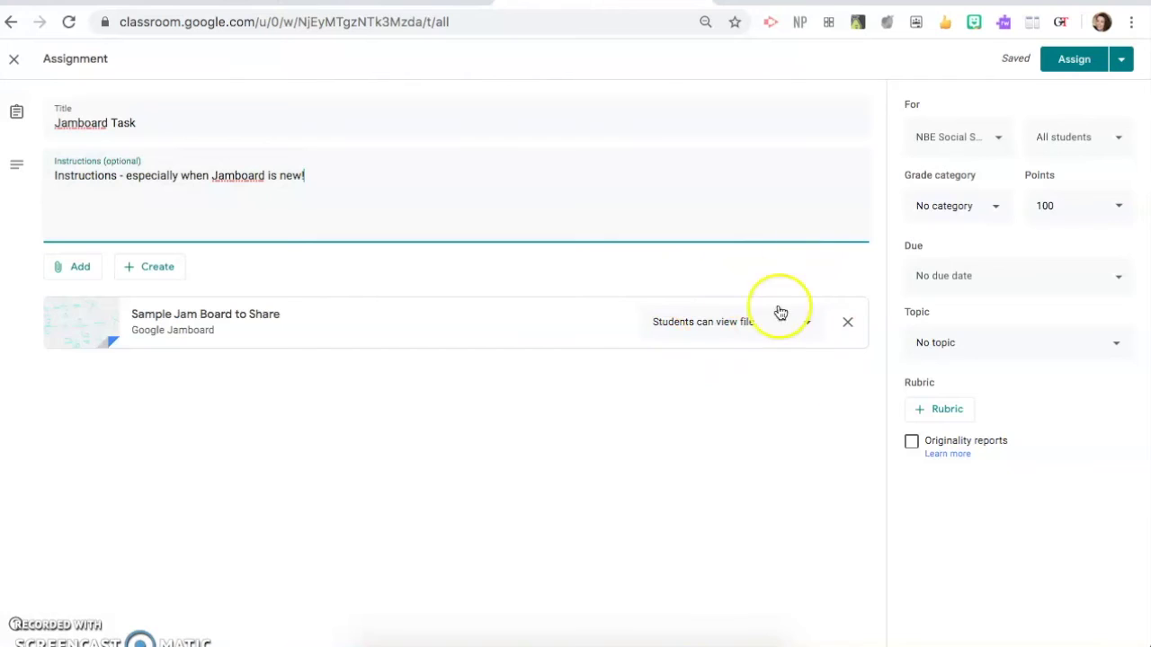
Set the attached jam to make a copy for each student and assign the task without a grade category
{"action": "left_click", "coordinate": [695, 323]}
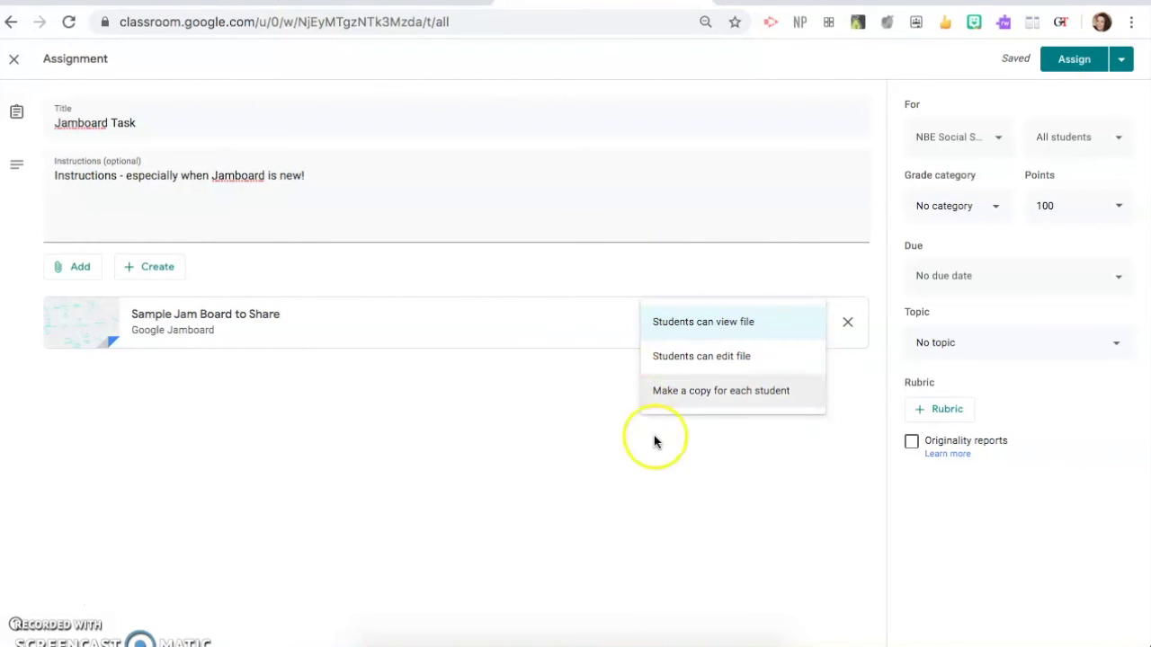
{"action": "left_click", "coordinate": [707, 391]}
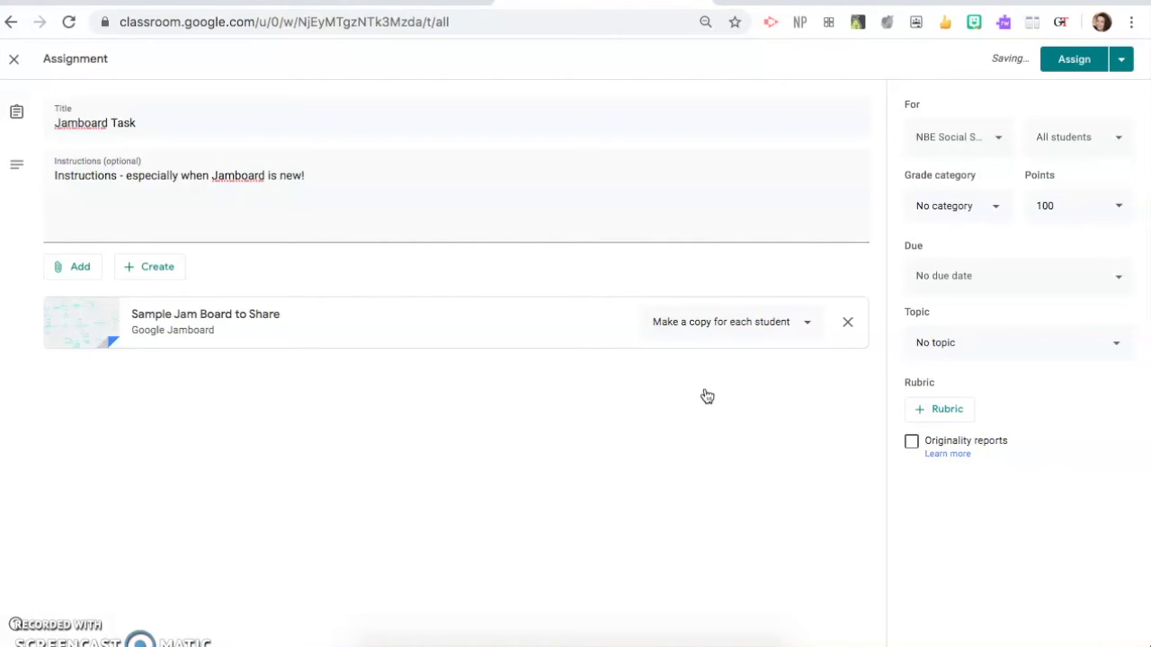
{"action": "left_click", "coordinate": [1073, 63]}
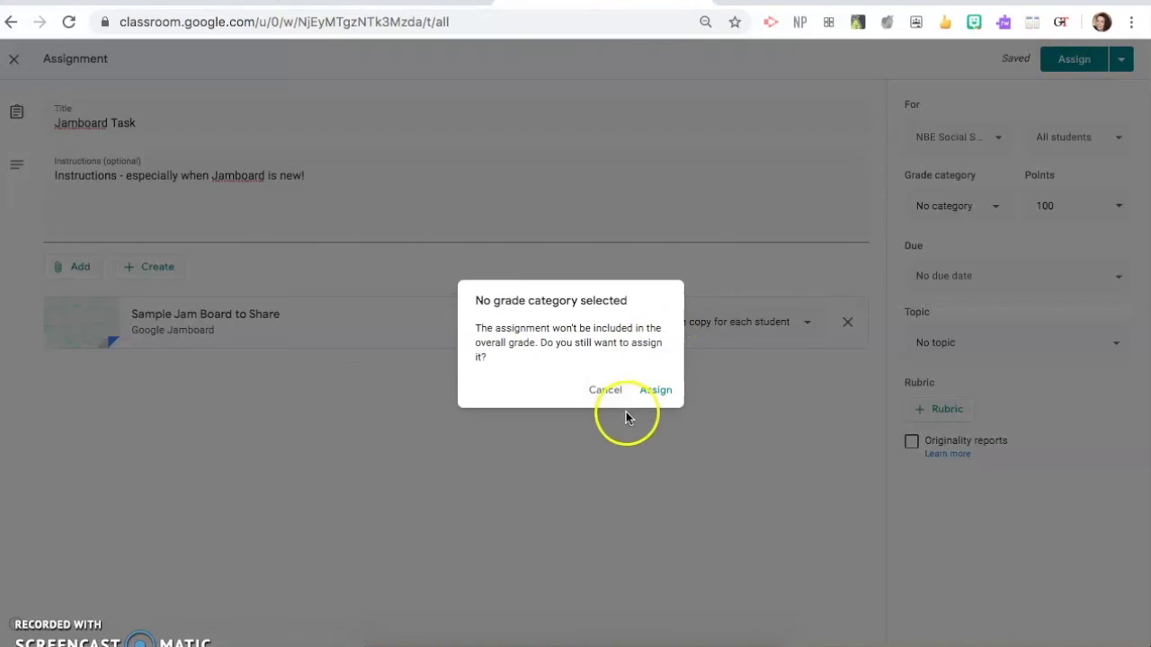
{"action": "left_click", "coordinate": [653, 390]}
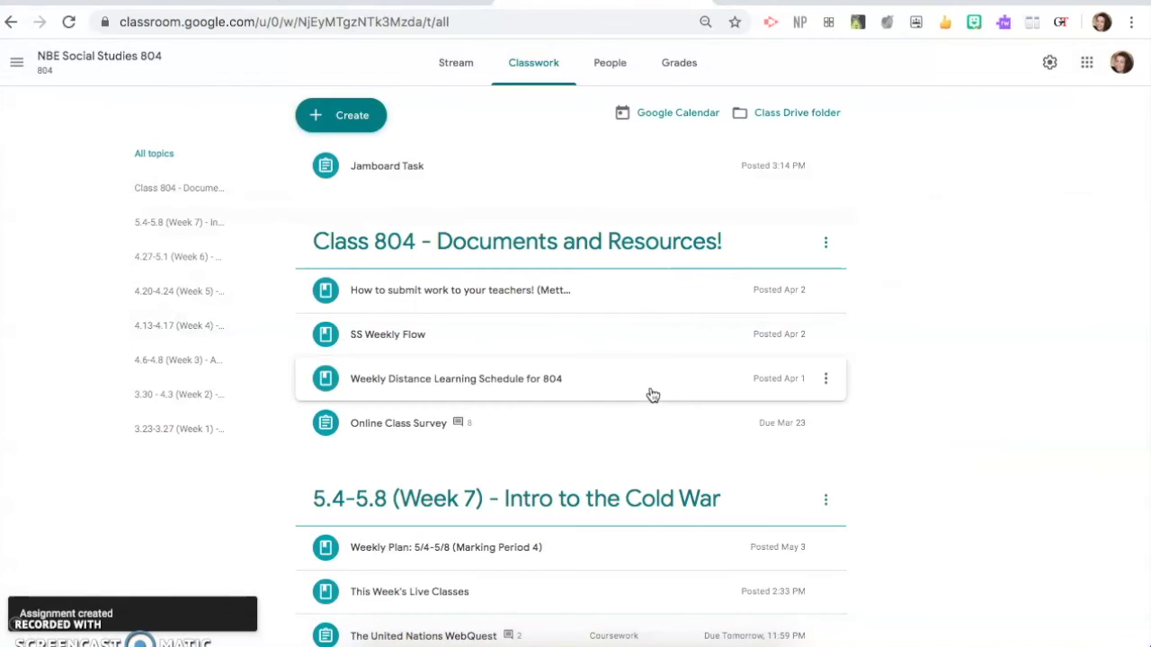
Open the posted Jamboard Task and view its student work overview and its instructions
{"action": "left_click", "coordinate": [443, 178]}
{"action": "left_click", "coordinate": [361, 360]}
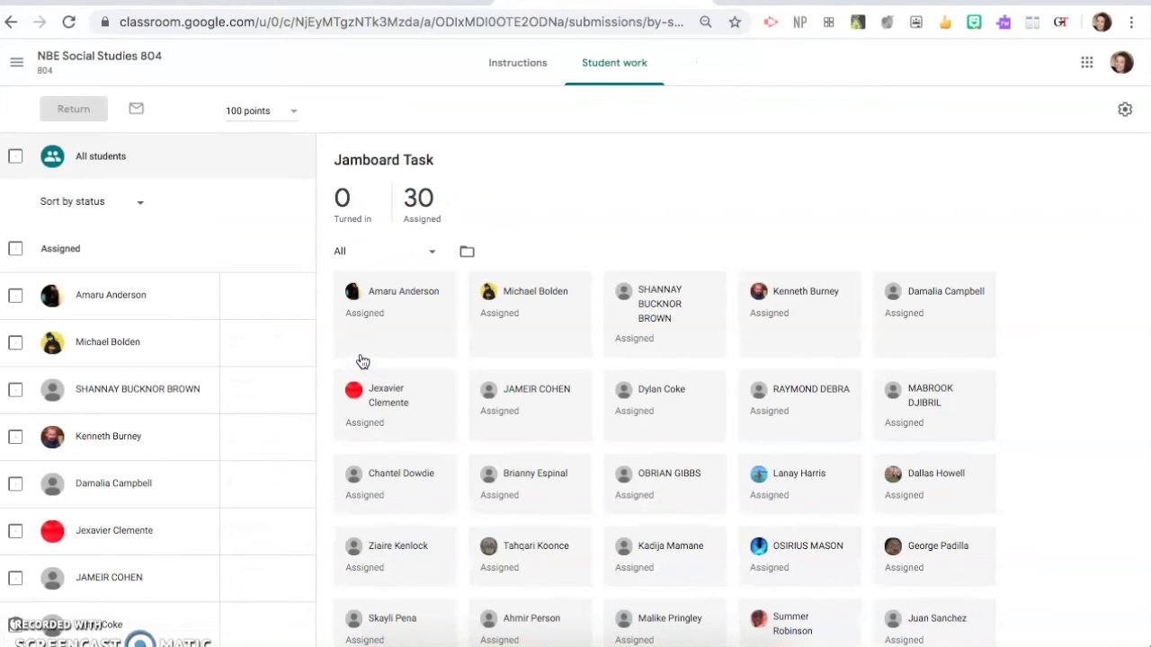
{"action": "left_click", "coordinate": [516, 63]}
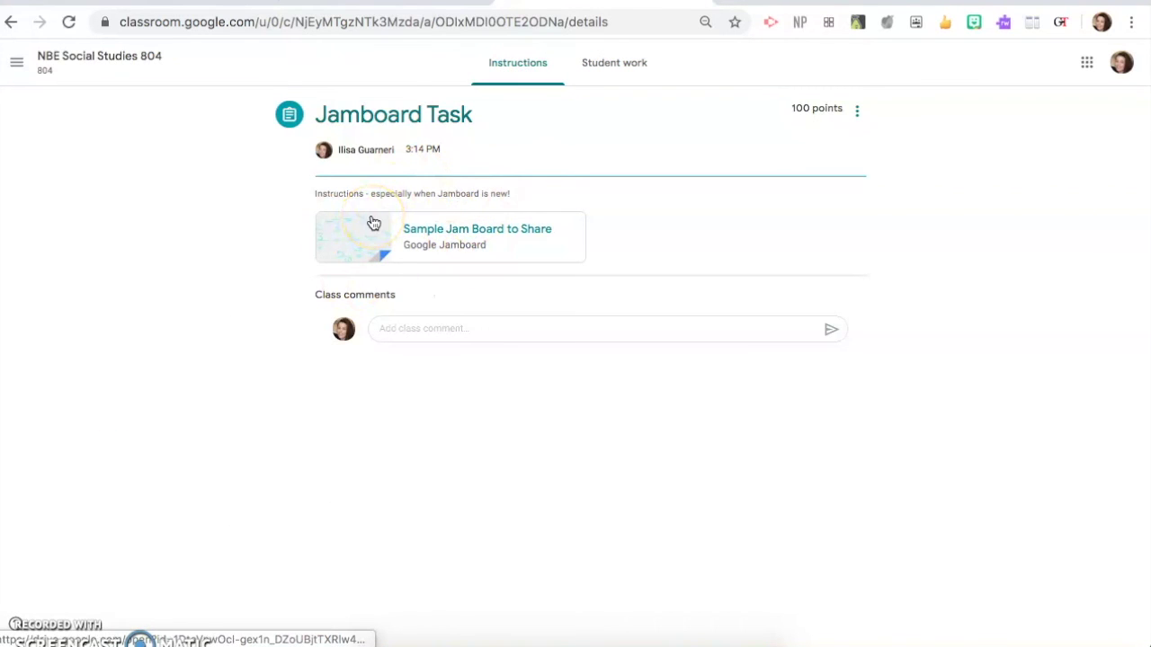
Switch Google Classroom to the sample student account
{"action": "left_click", "coordinate": [1120, 71]}
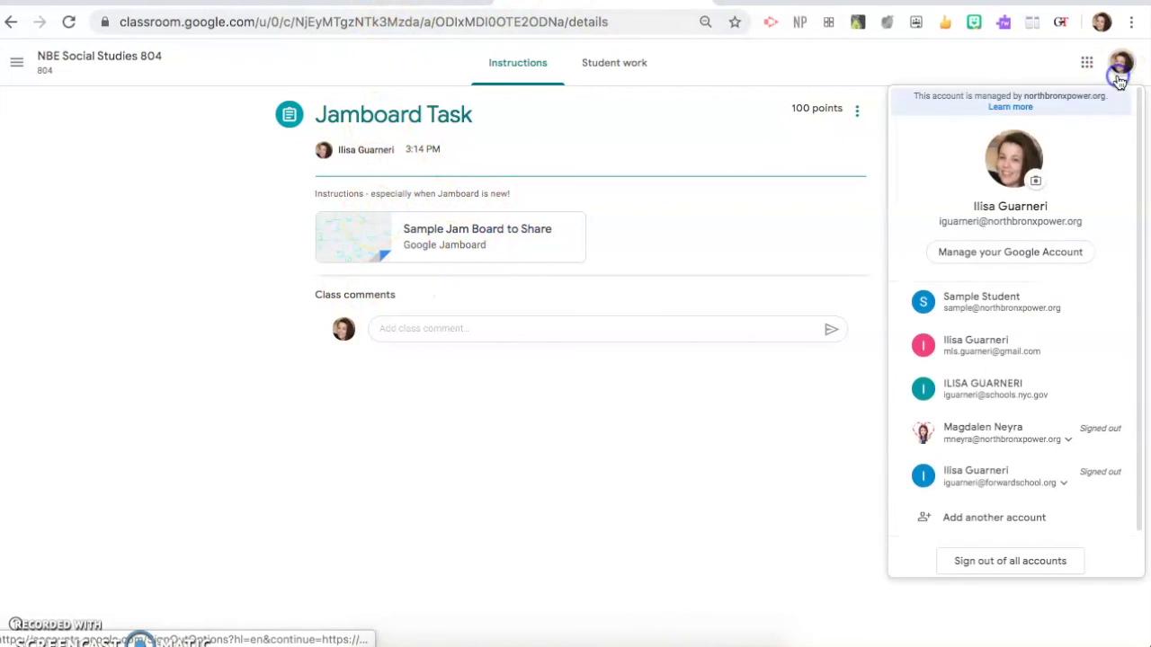
{"action": "left_click", "coordinate": [997, 315]}
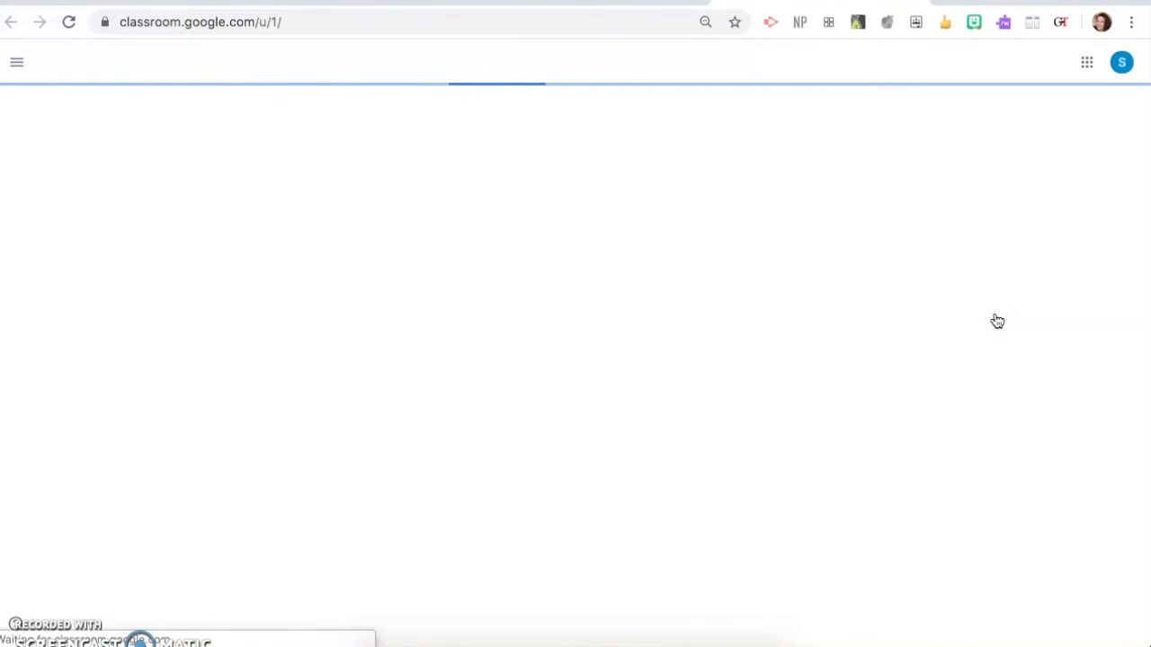
Open the NBE Social Studies 804 classwork, expand Jamboard Task, and open the student's own copy of the jam
{"action": "left_click", "coordinate": [150, 136]}
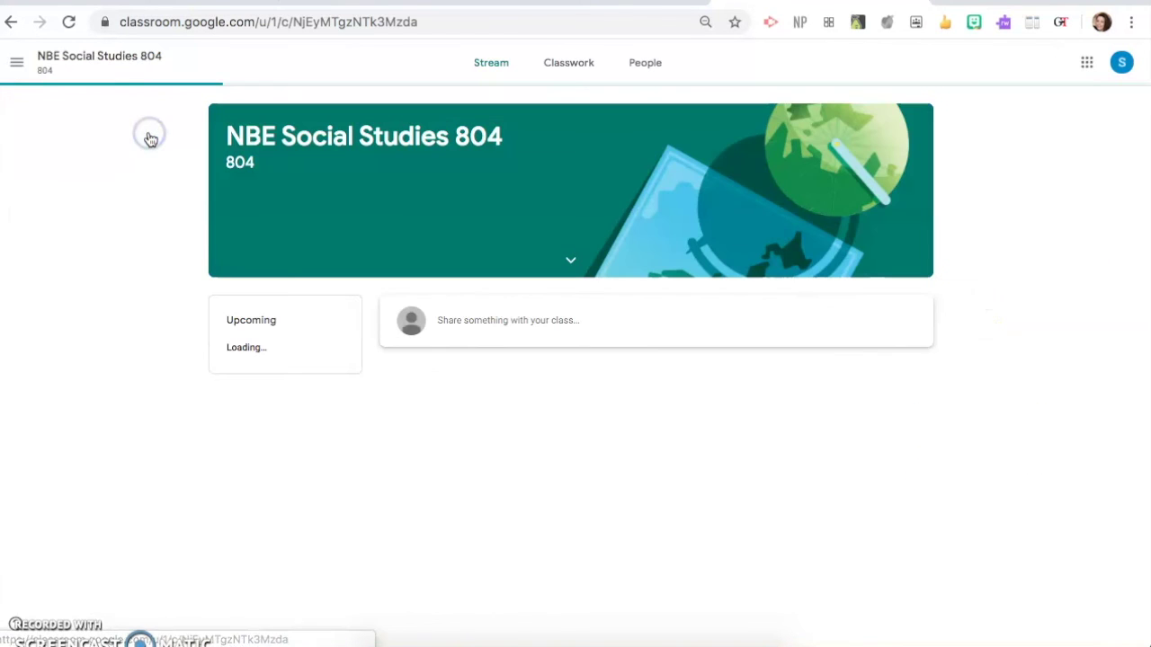
{"action": "left_click", "coordinate": [572, 68]}
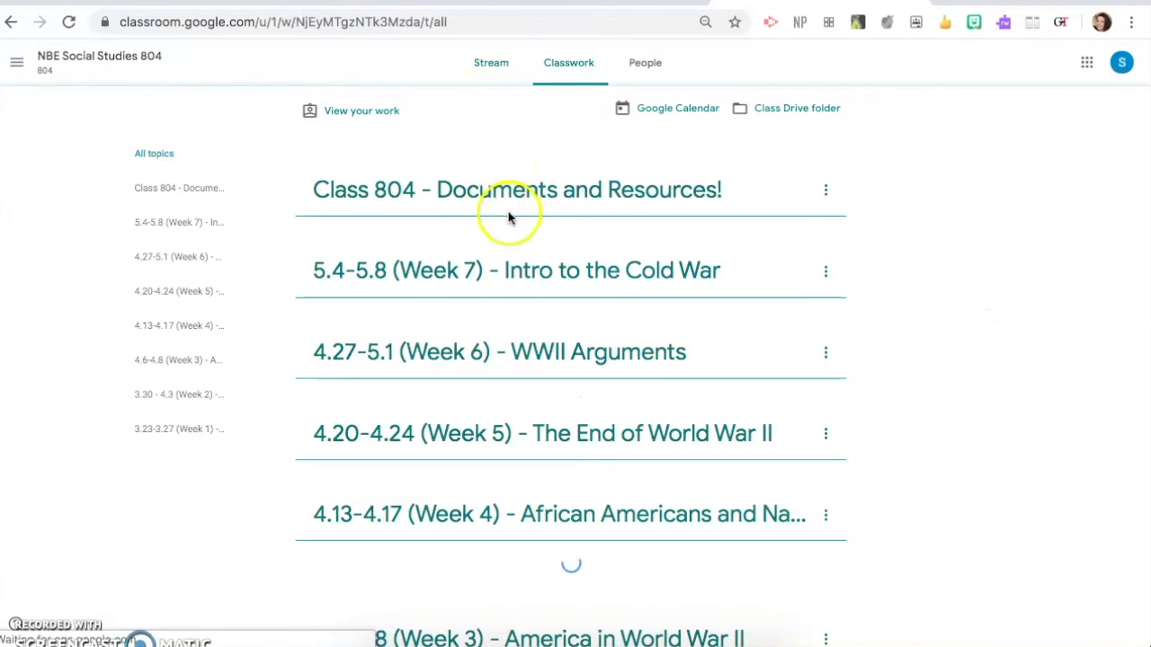
{"action": "left_click", "coordinate": [471, 156]}
{"action": "left_click", "coordinate": [385, 280]}
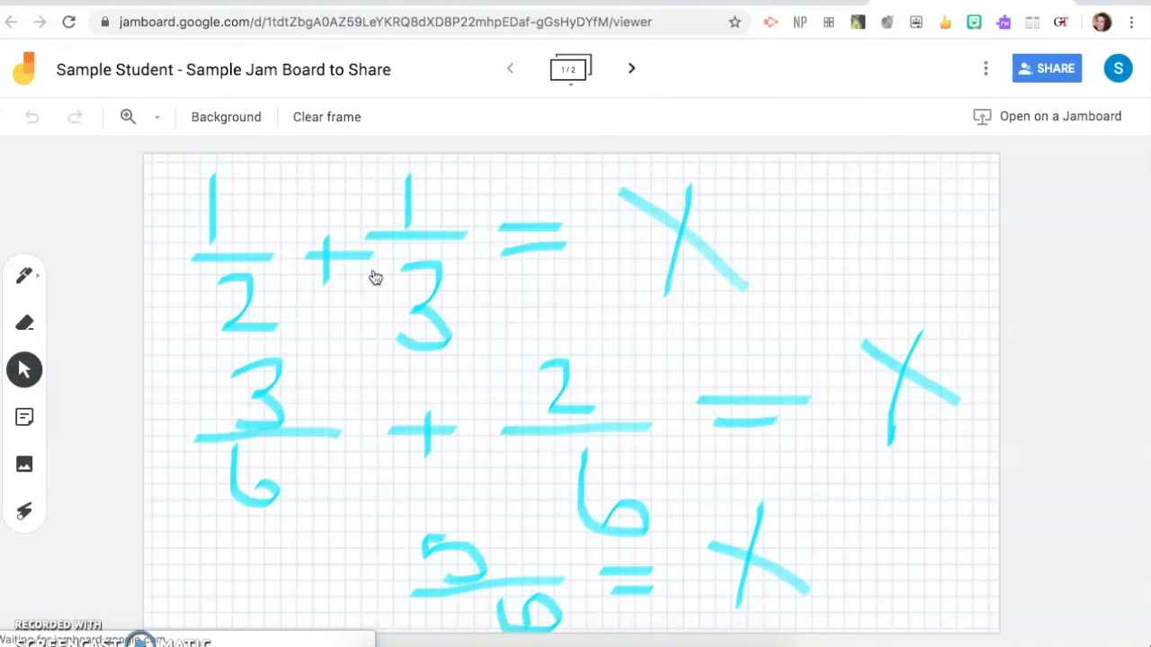
{"action": "left_click", "coordinate": [369, 239]}
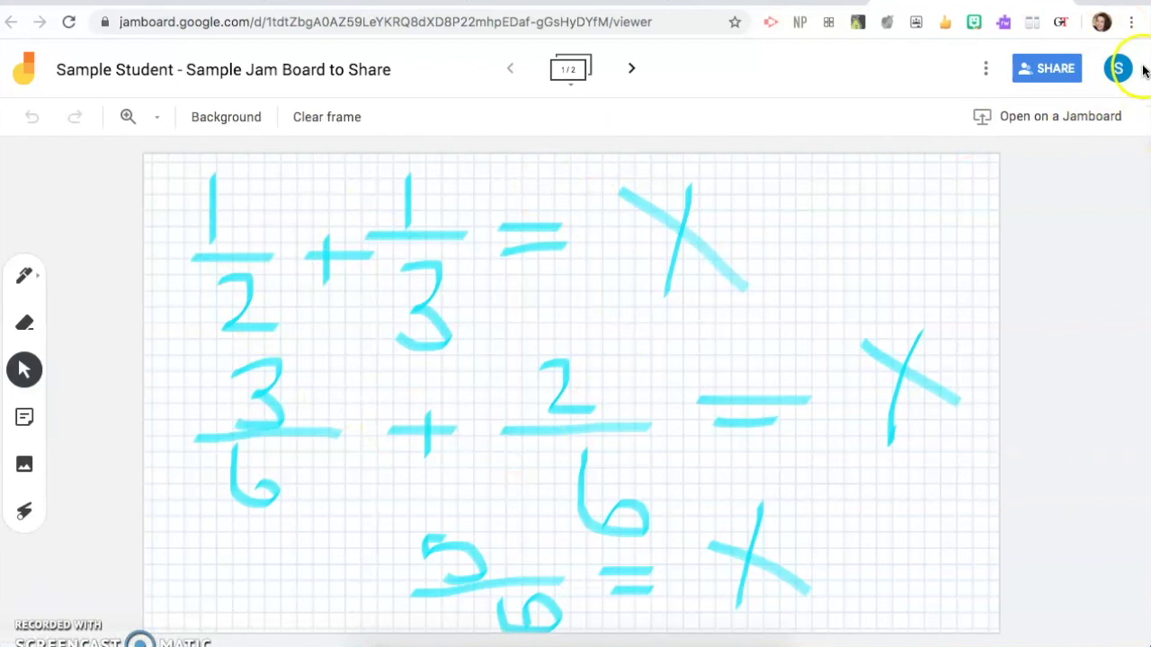
Go back to the teacher's original Sample Jam Board to Share and review who has access and the invitation field in its sharing settings
{"action": "left_click", "coordinate": [729, 3]}
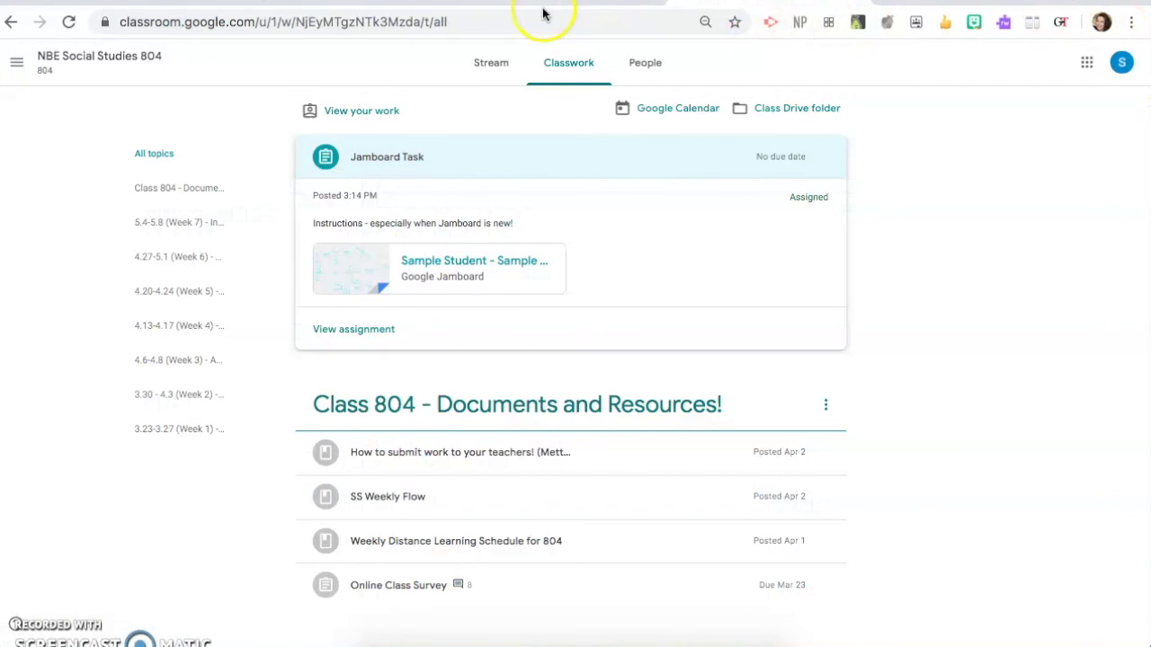
{"action": "left_click", "coordinate": [427, 4]}
{"action": "left_click", "coordinate": [1041, 68]}
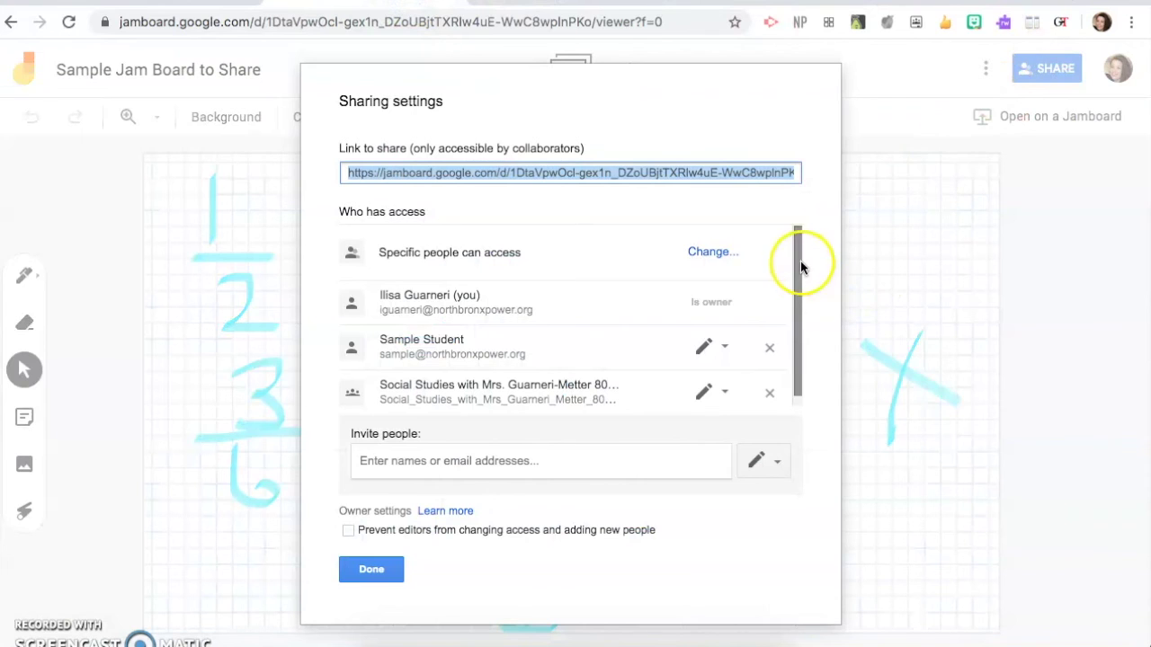
{"action": "scroll", "coordinate": [800, 263], "scroll_direction": "down", "scroll_amount": 1}
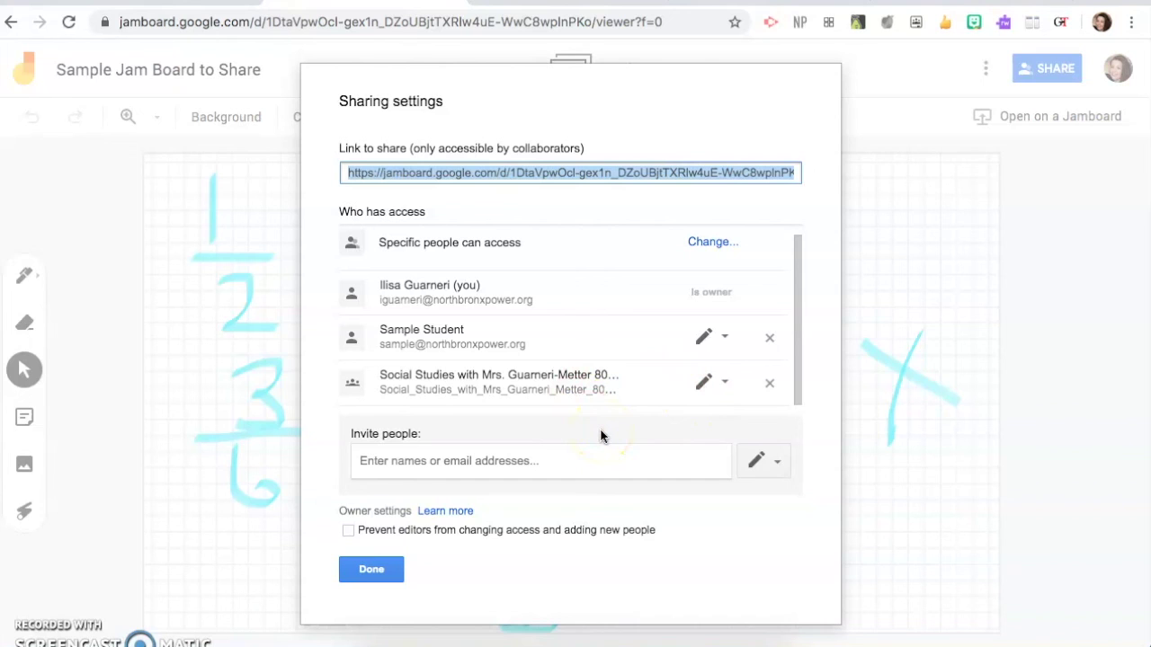
{"action": "left_click", "coordinate": [572, 464]}
{"action": "left_click", "coordinate": [49, 601]}
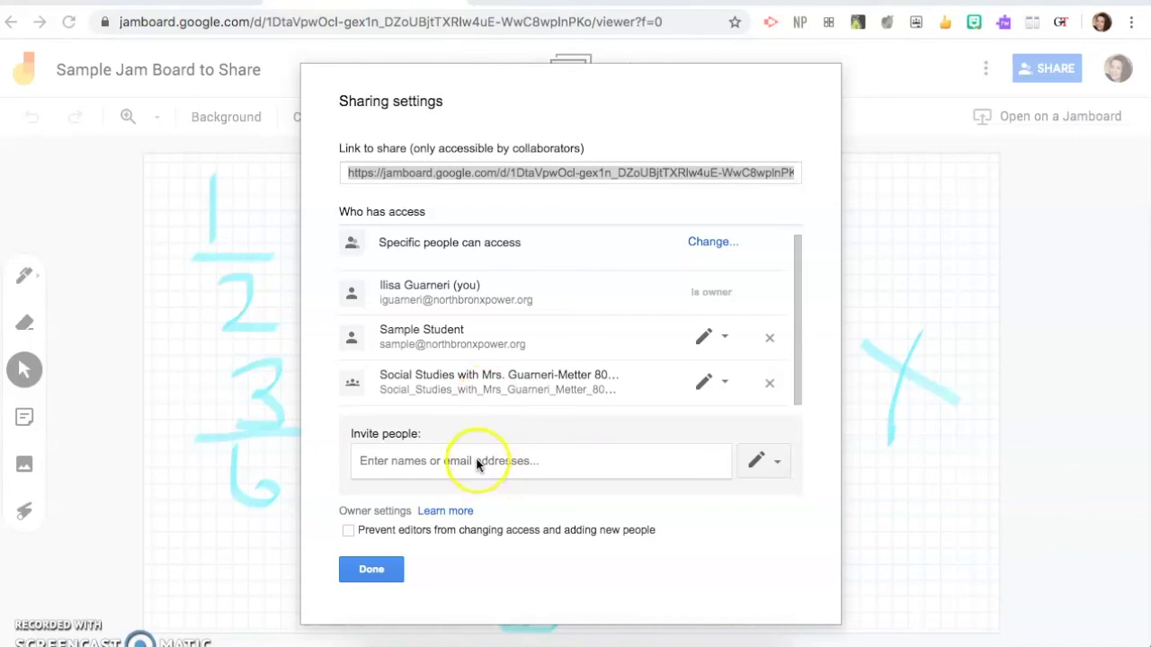
{"action": "left_click", "coordinate": [475, 461]}
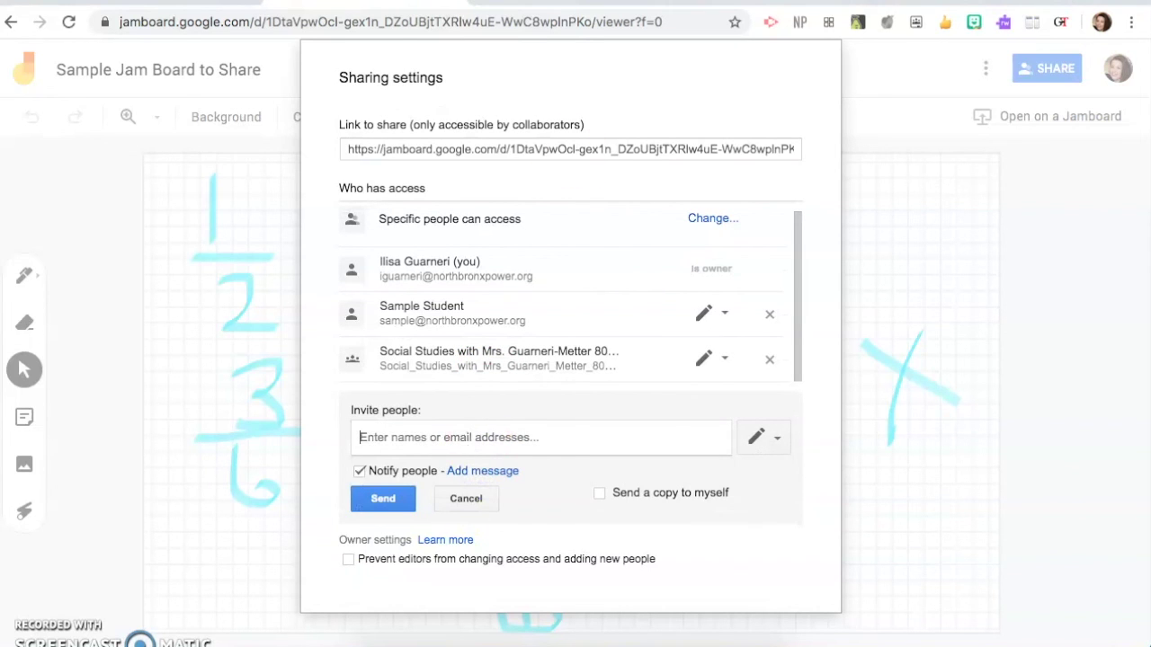
Return to the student's classwork and open the full assignment page of Jamboard Task
{"action": "left_click", "coordinate": [596, 3]}
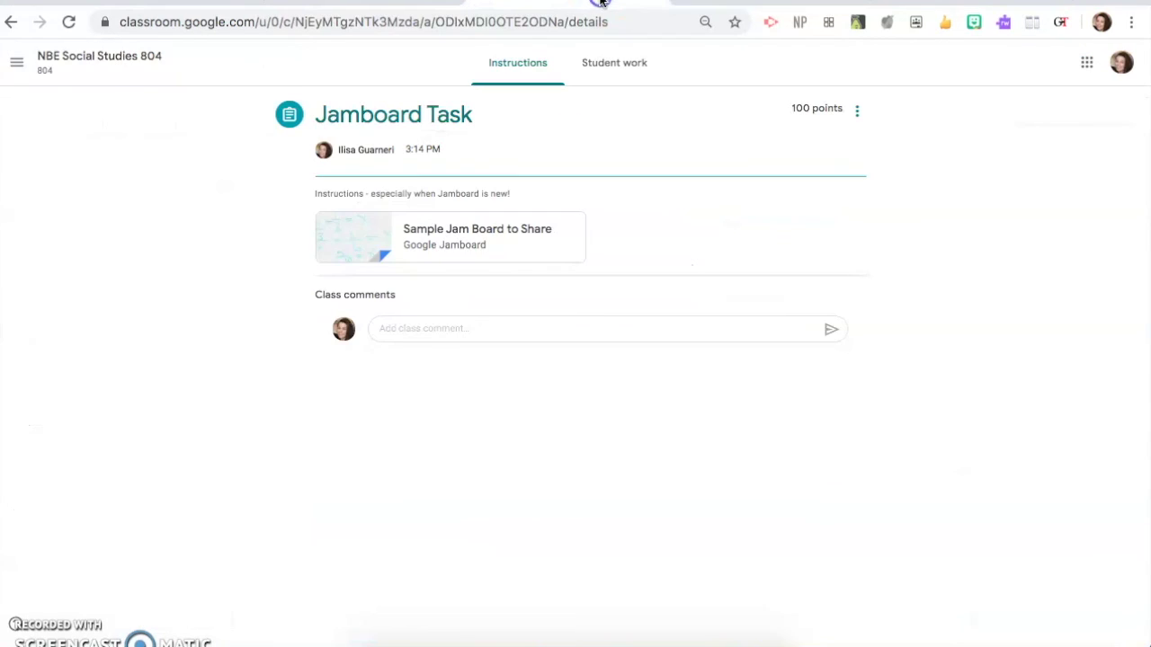
{"action": "left_click", "coordinate": [732, 3]}
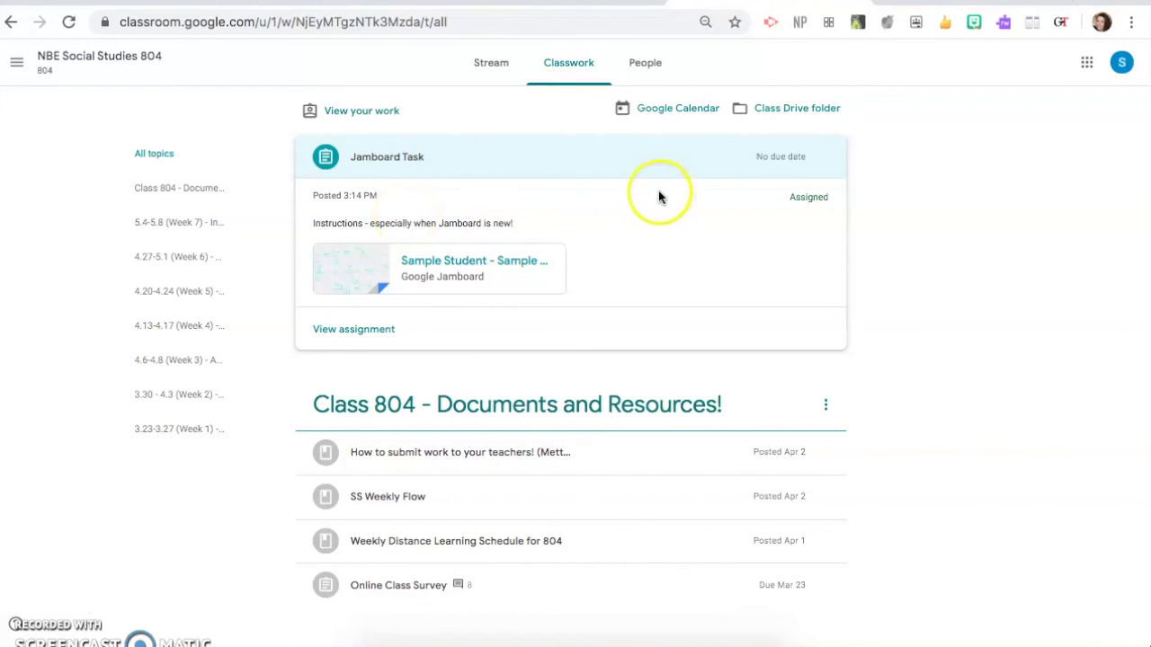
{"action": "left_click", "coordinate": [337, 331]}
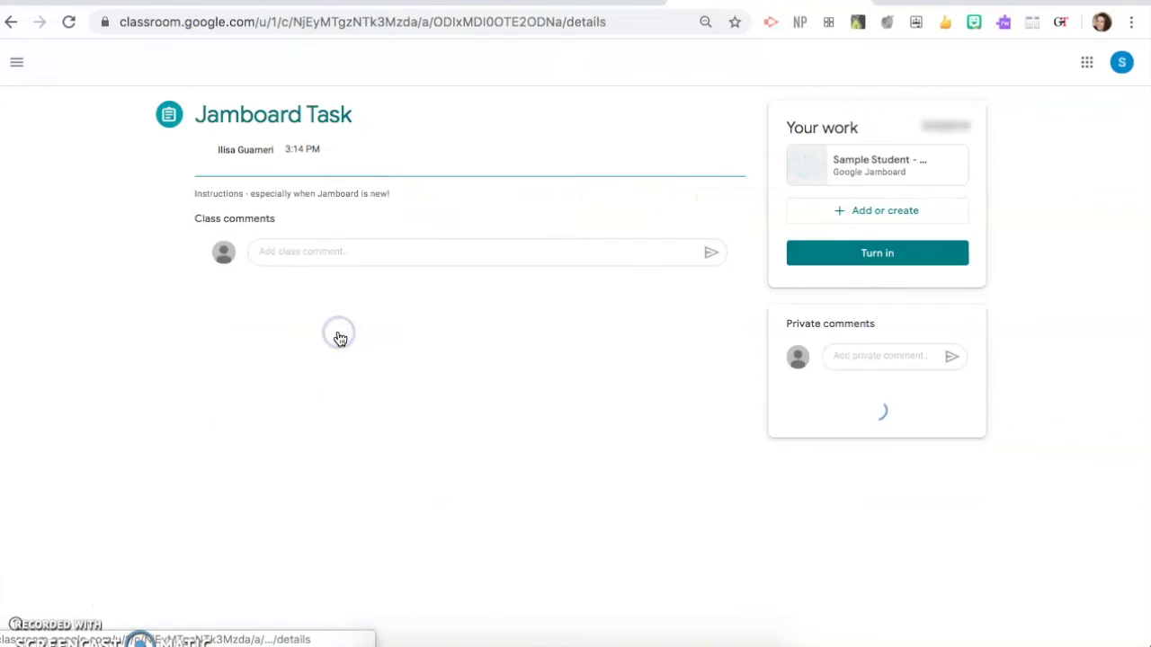